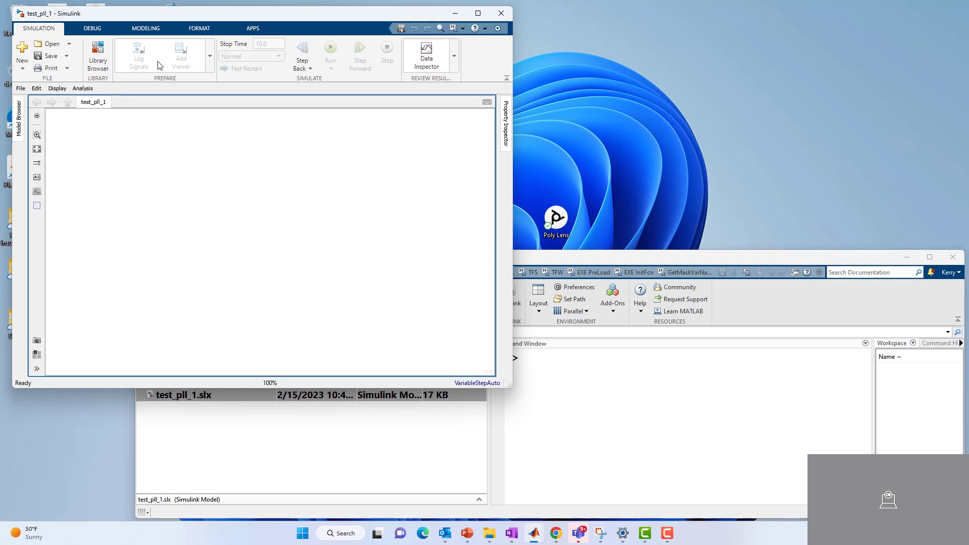
Enlarge the model window, add an Integer N PLL with Single Modulus Prescaler block, and view its block parameters
drag(147, 13, 140, 10)
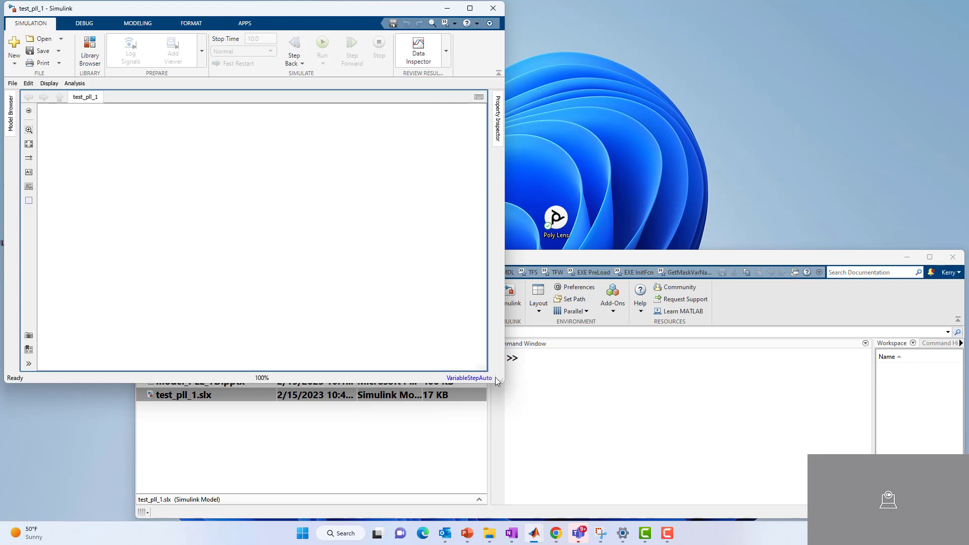
drag(495, 377, 567, 427)
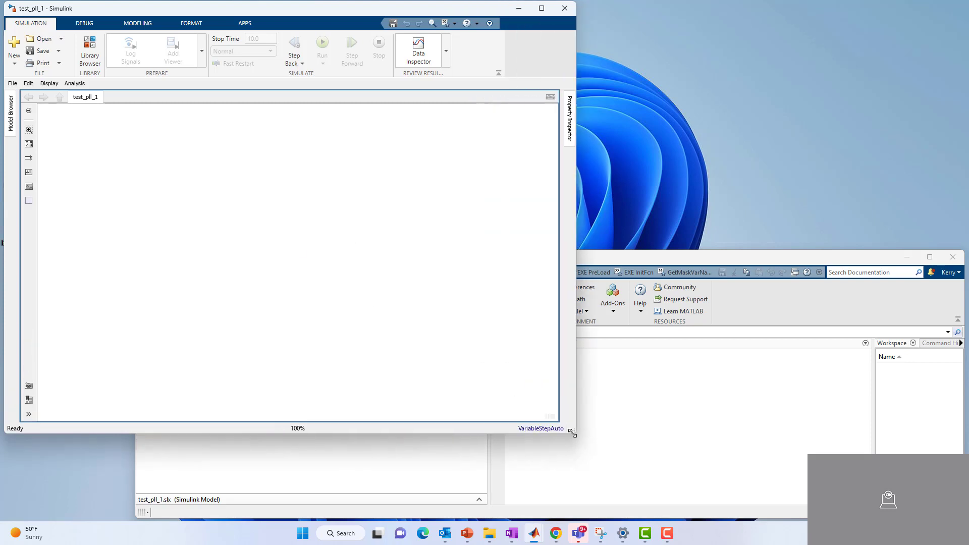
double_click(195, 215)
text(in)
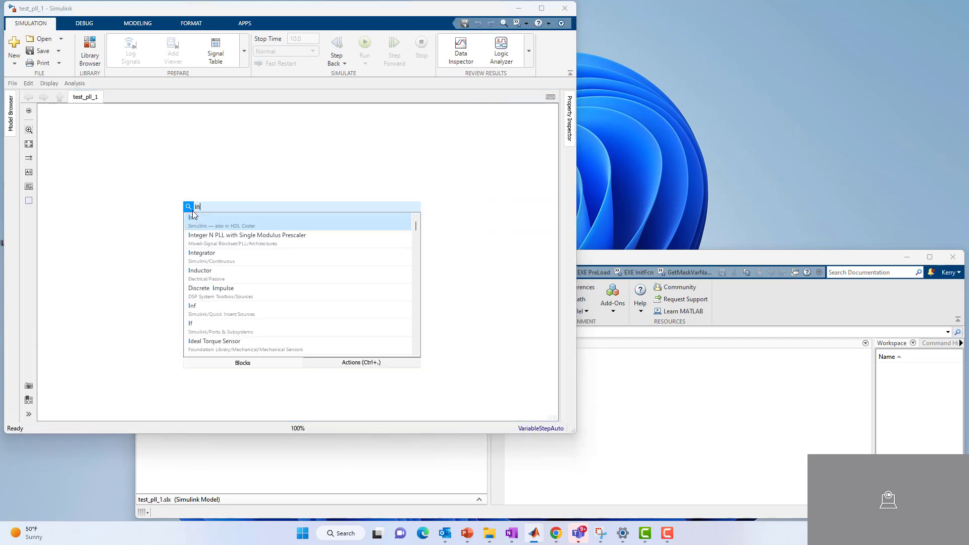
text(teg)
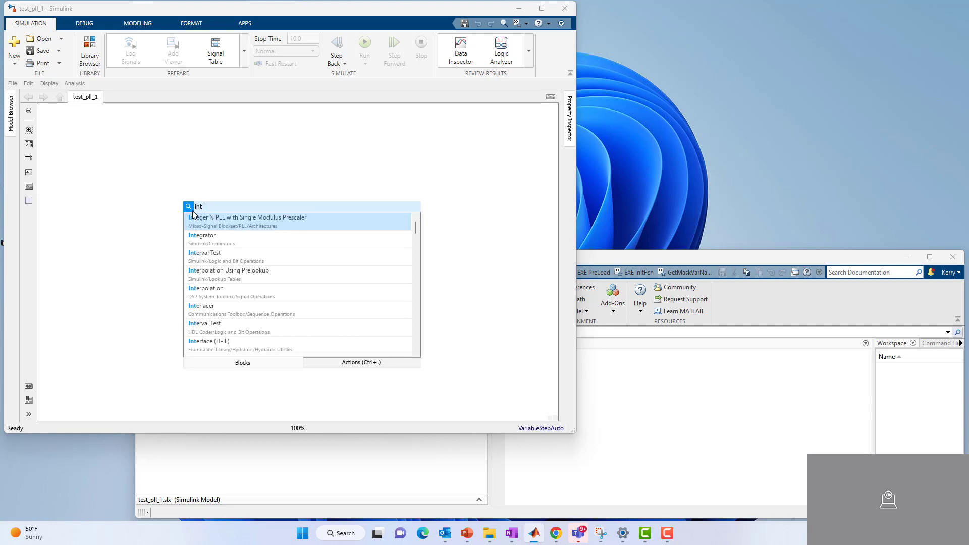
click(218, 222)
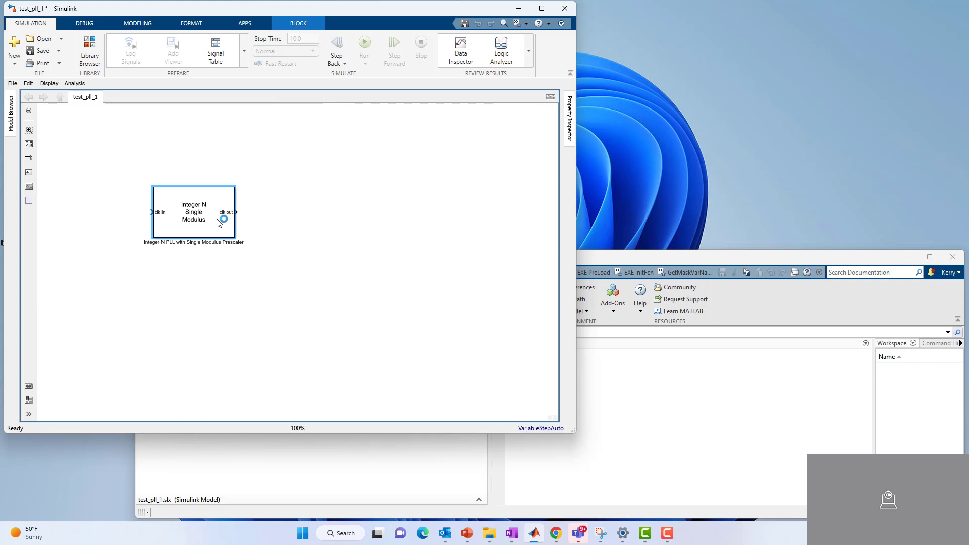
drag(217, 219, 197, 199)
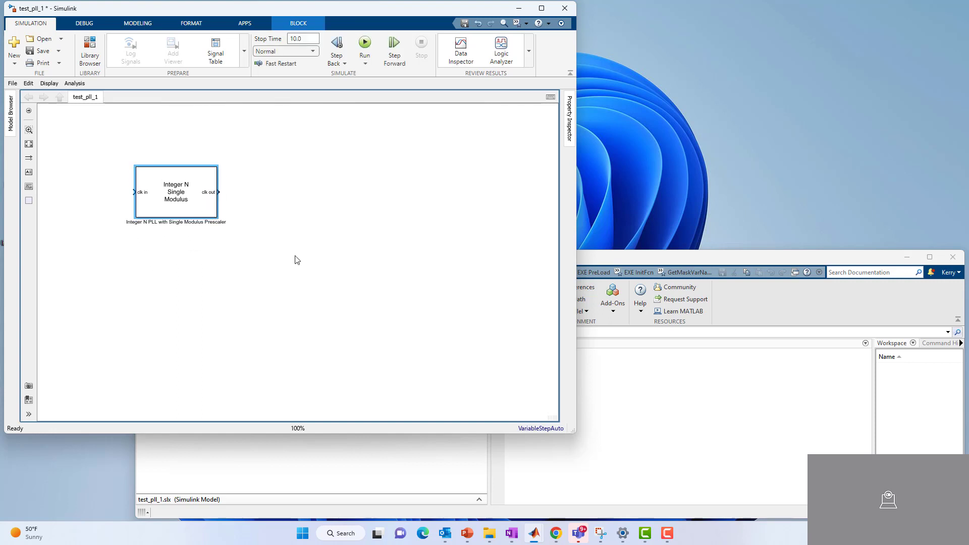
double_click(169, 185)
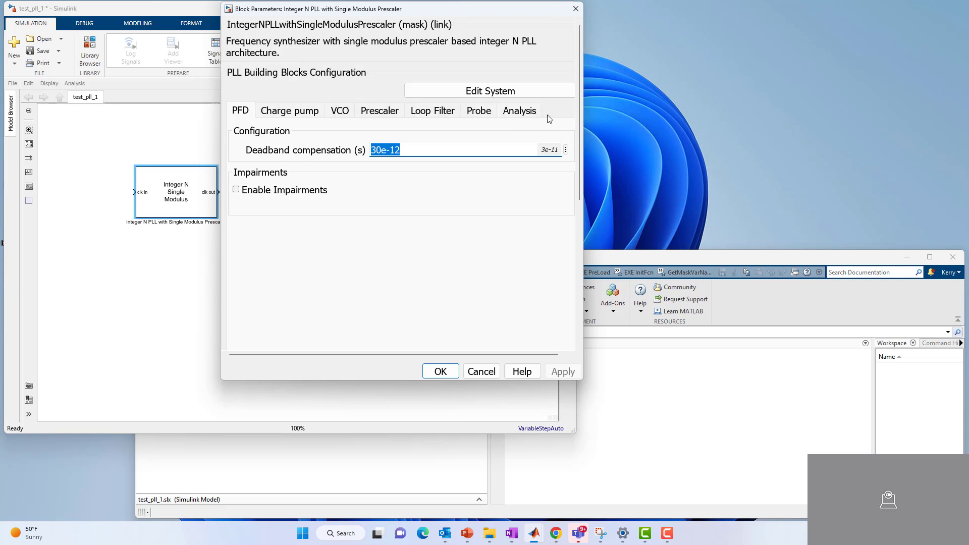
click(574, 12)
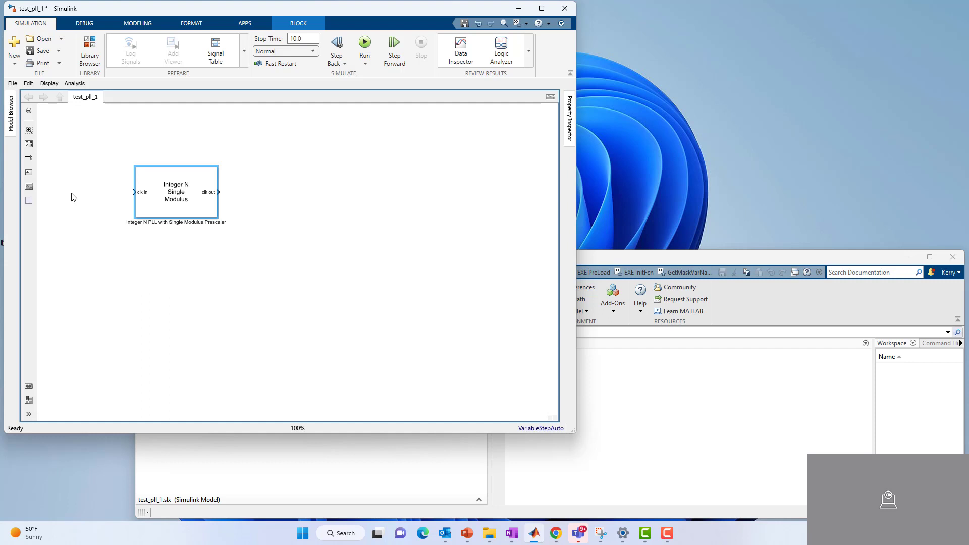
Add a Pulse Generator block and connect its output to the PLL's clk in port
double_click(71, 196)
text(pulse)
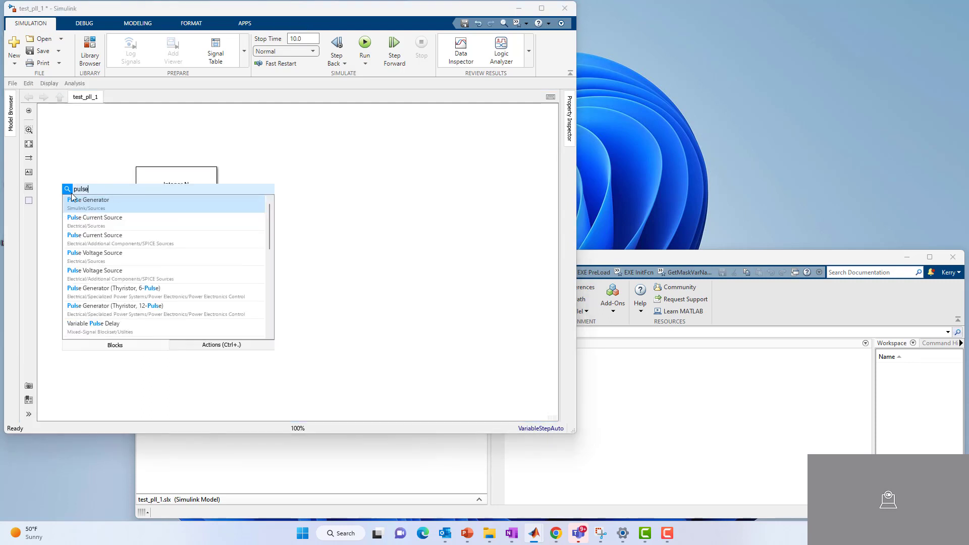
click(71, 200)
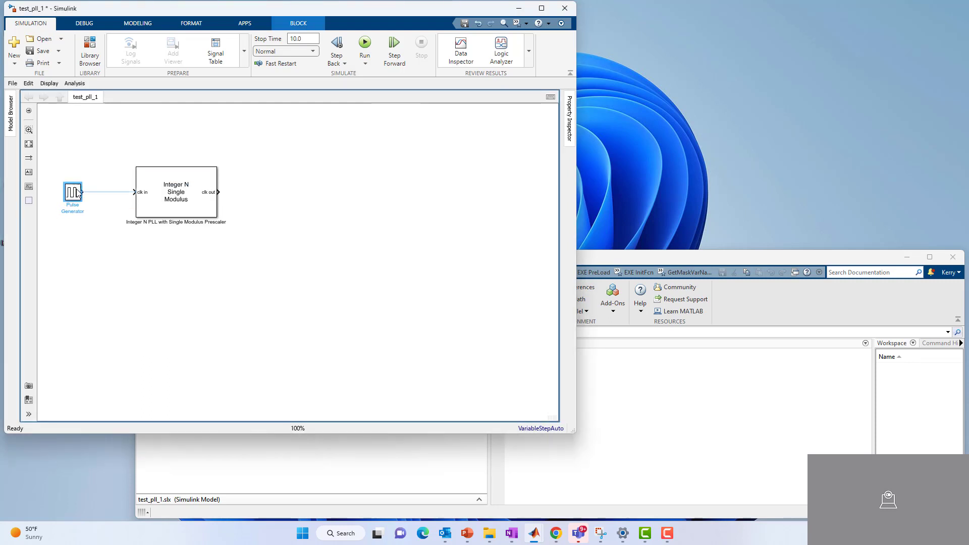
drag(91, 192, 121, 195)
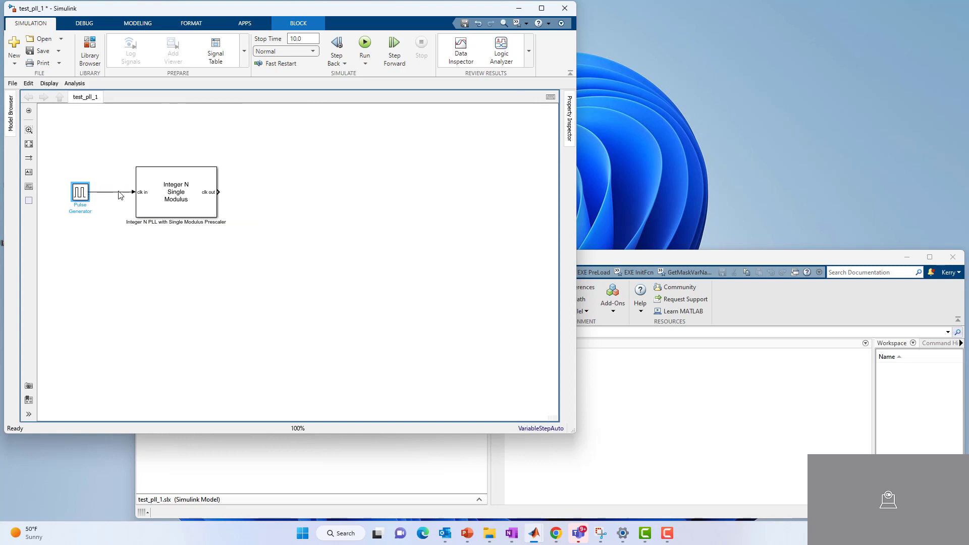
Add a DSP System Toolbox Time Scope block and connect it to the PLL's clk out port
click(290, 205)
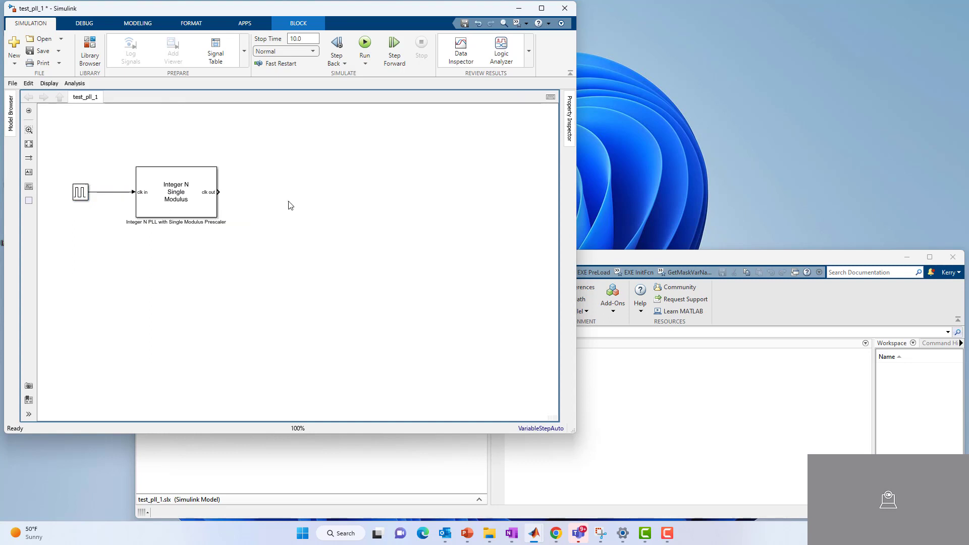
double_click(290, 205)
text(time sc)
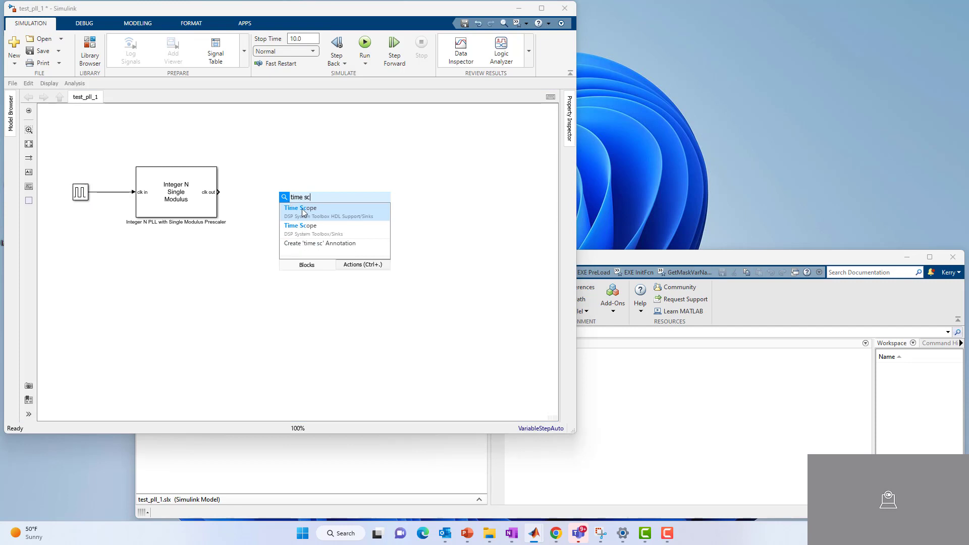
click(303, 228)
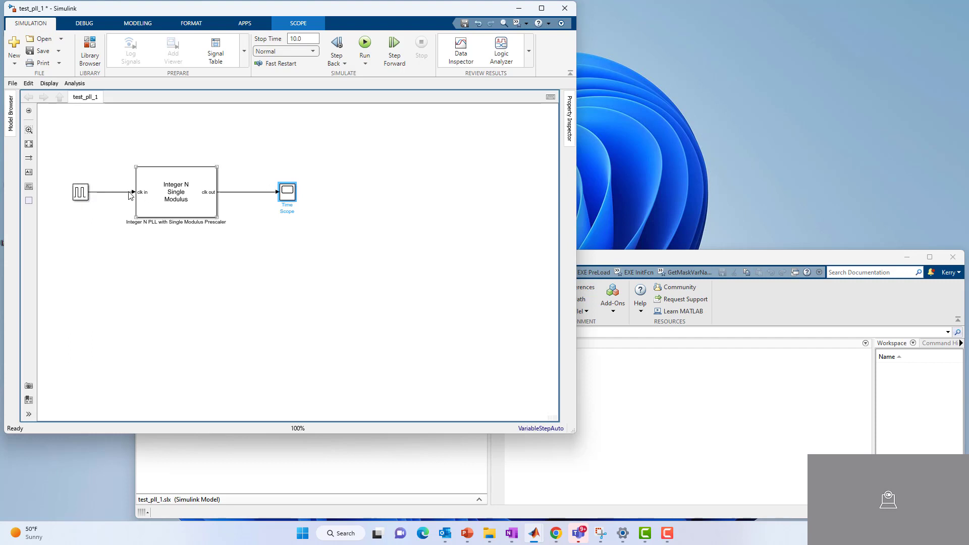
Set the Pulse Generator's period to 1/30e6 seconds and its pulse width to 50% of the period
double_click(76, 194)
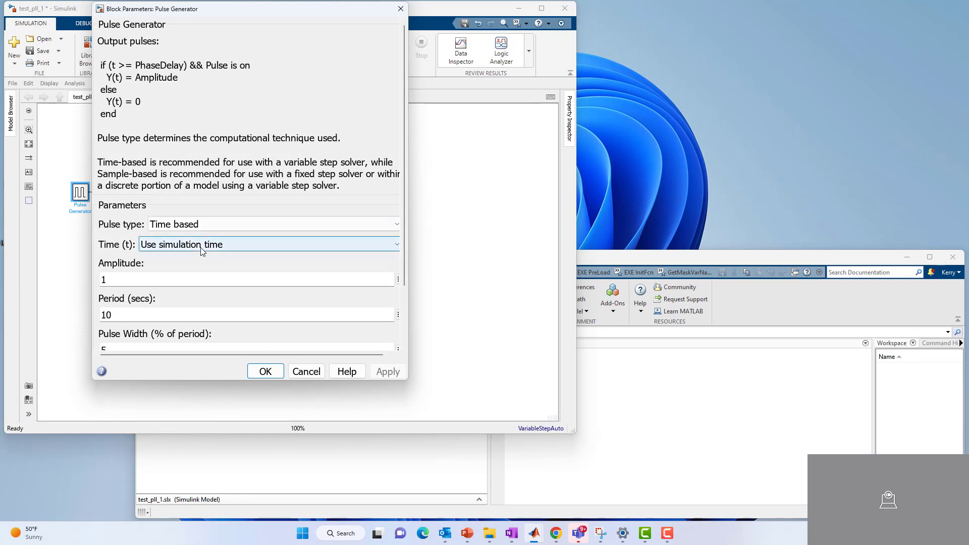
double_click(128, 317)
text(1/30e6)
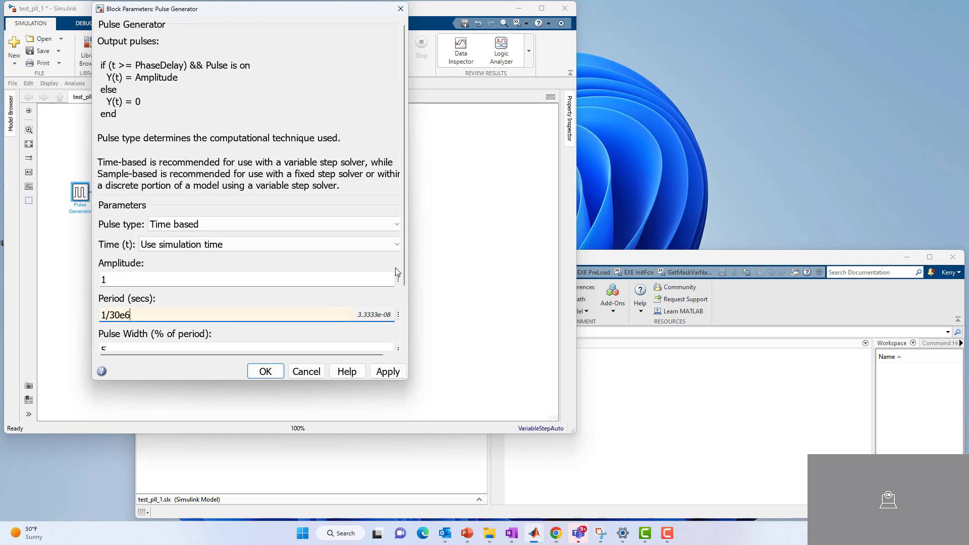
drag(405, 266, 404, 339)
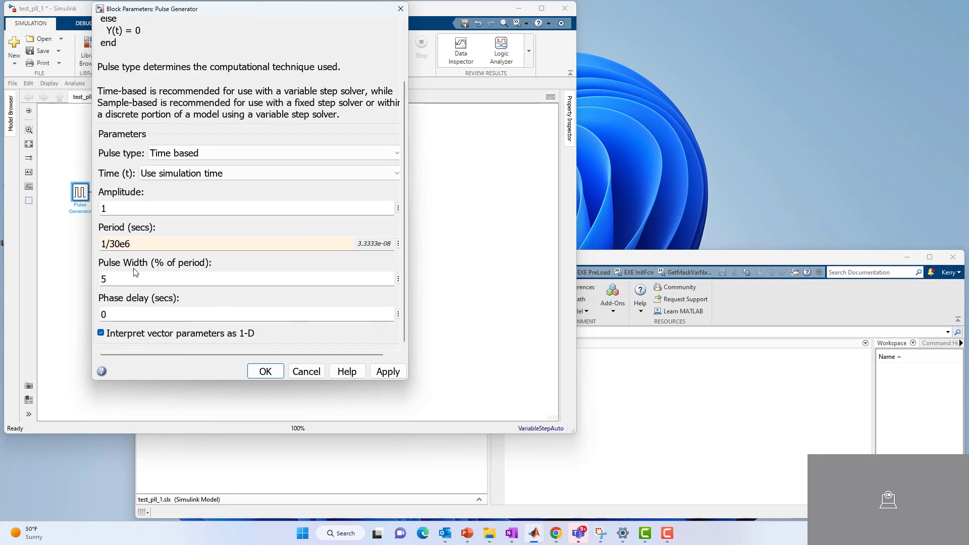
double_click(106, 279)
text(50)
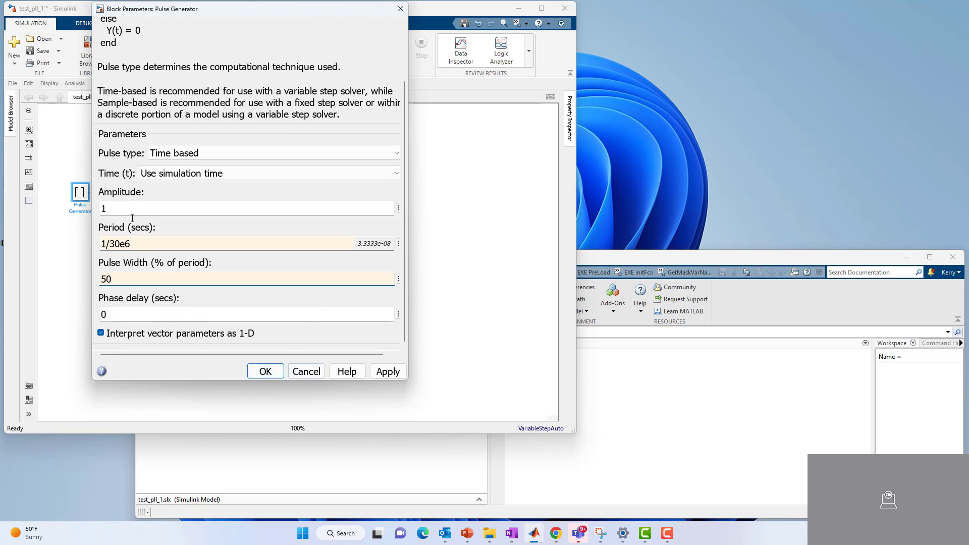
click(268, 376)
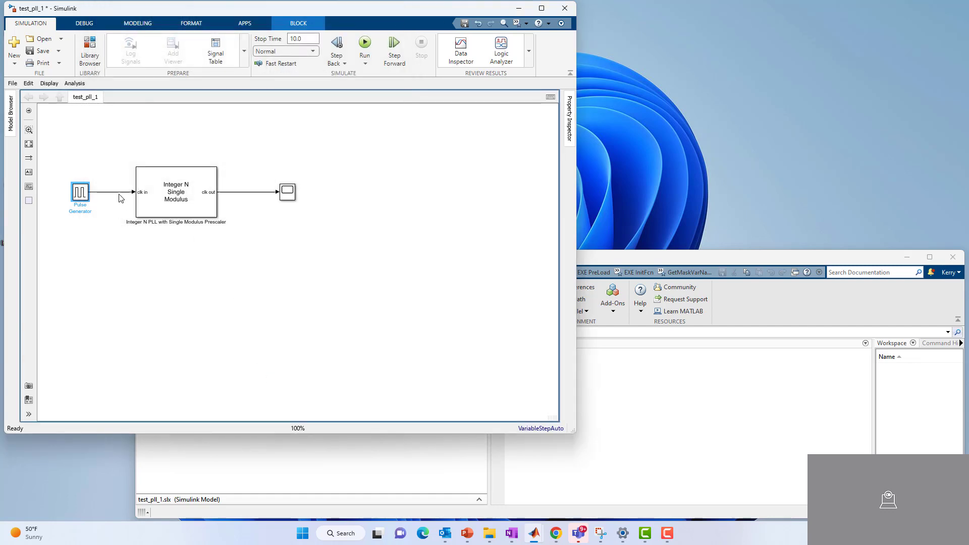
Review the PLL block's PFD, charge pump, VCO, prescaler and loop filter settings
click(185, 197)
double_click(185, 197)
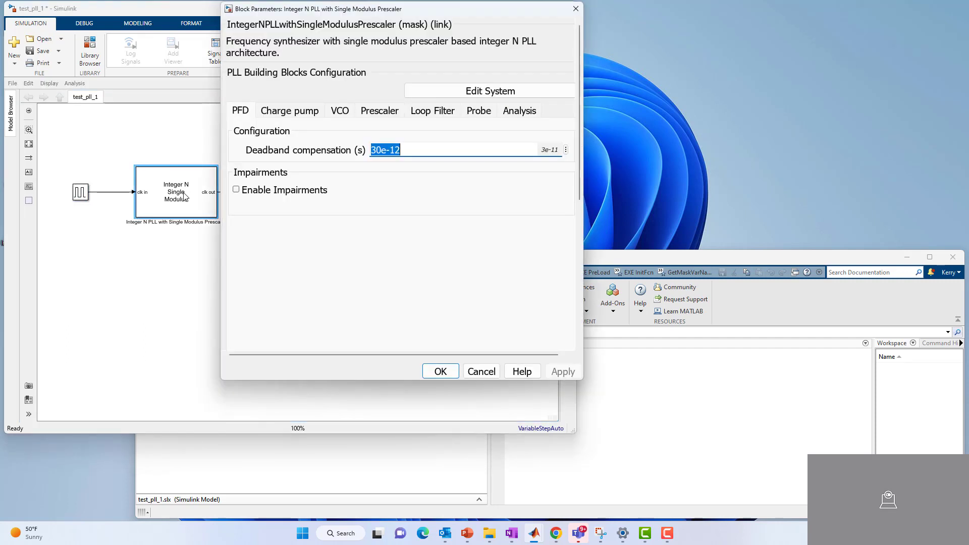
drag(310, 12, 285, 67)
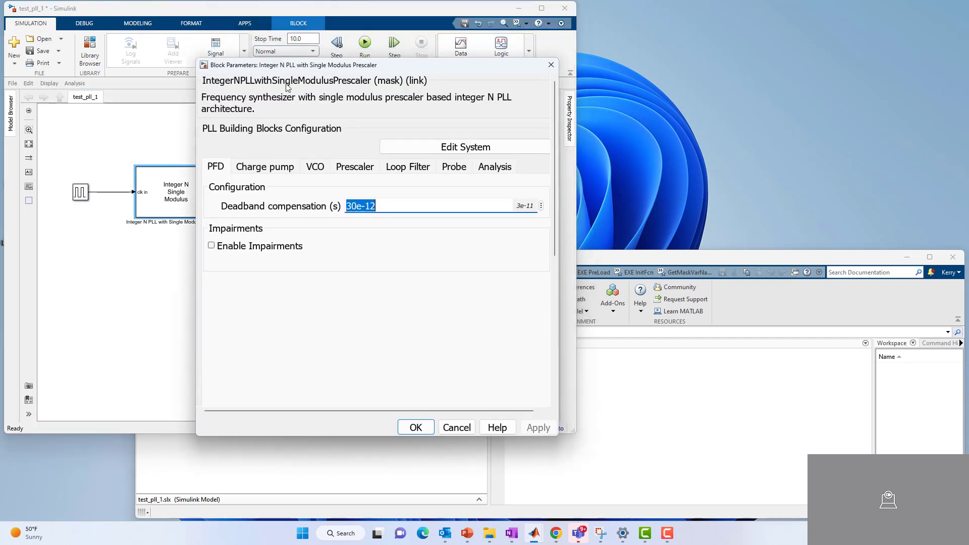
click(256, 170)
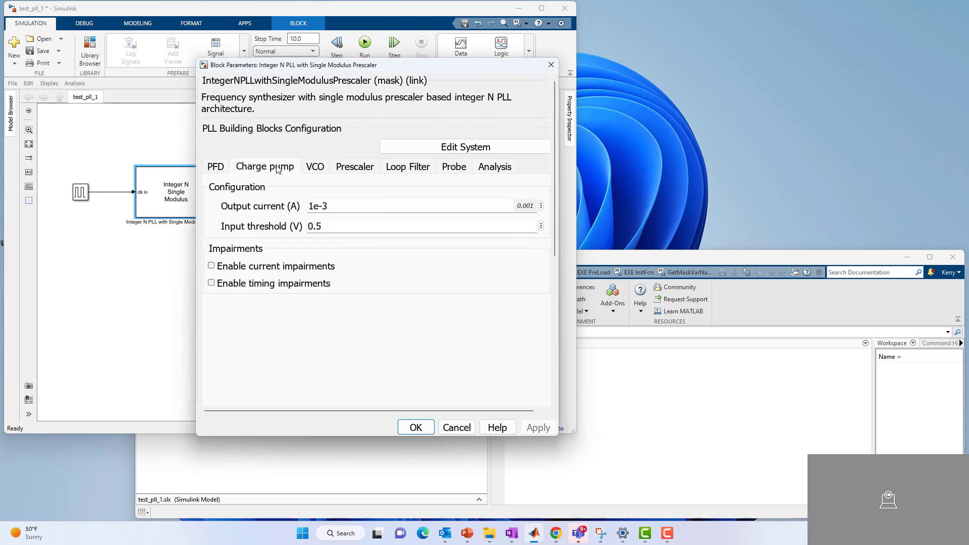
click(216, 171)
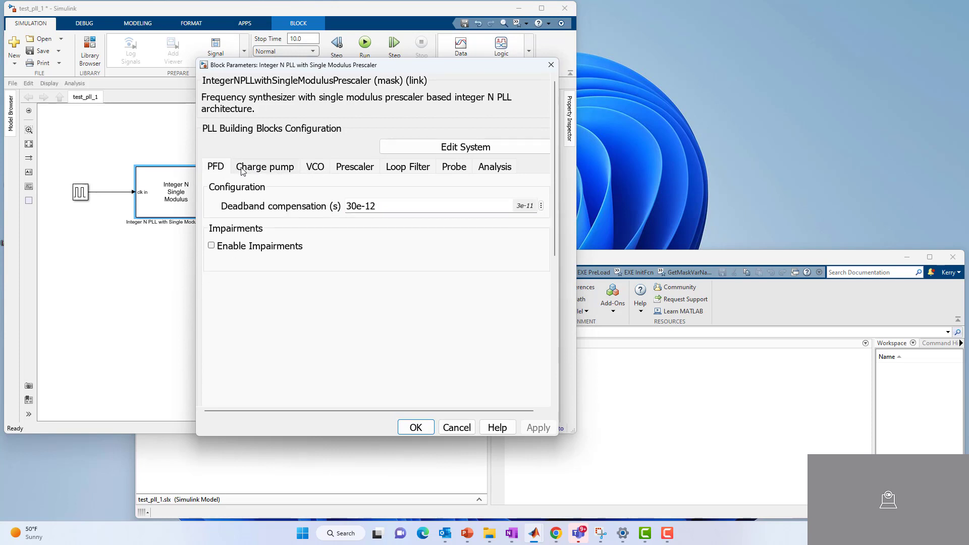
click(281, 172)
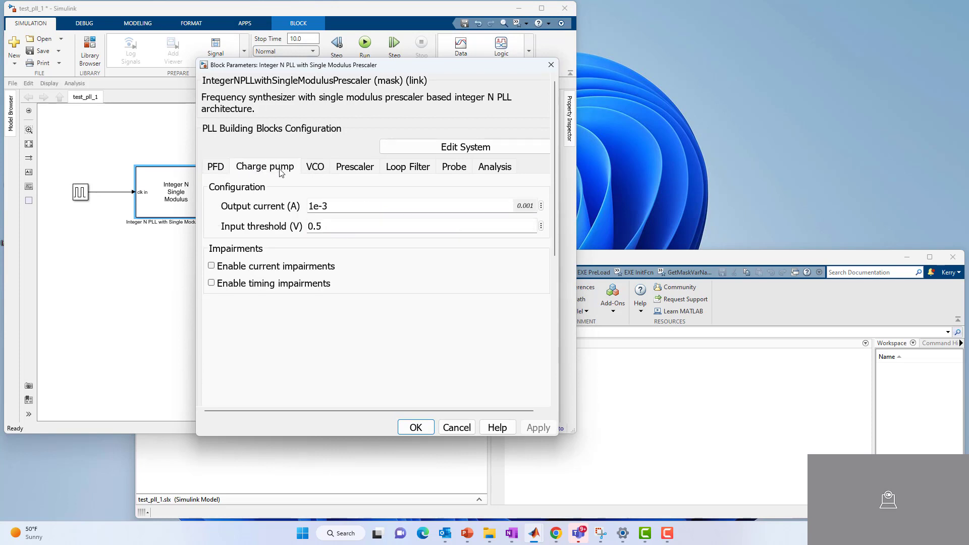
click(315, 170)
click(350, 171)
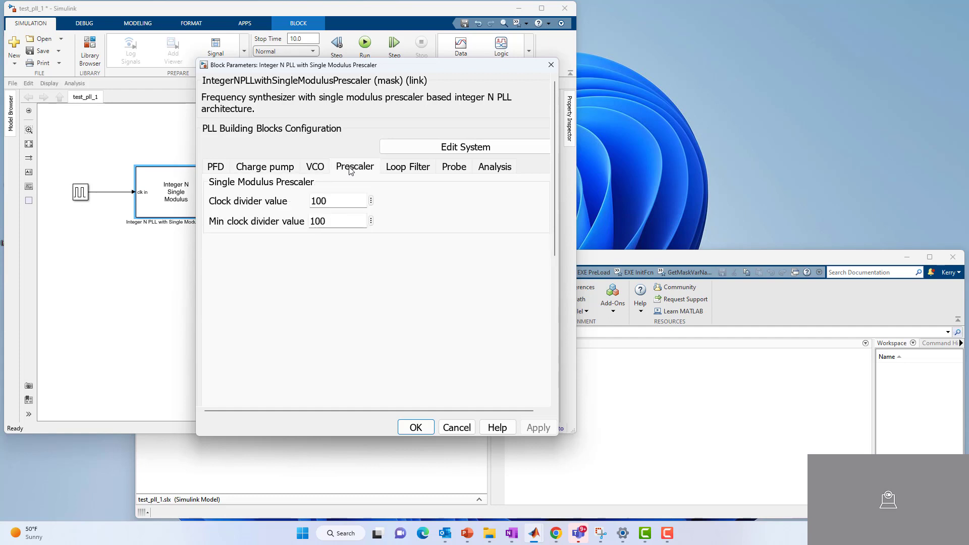
click(413, 172)
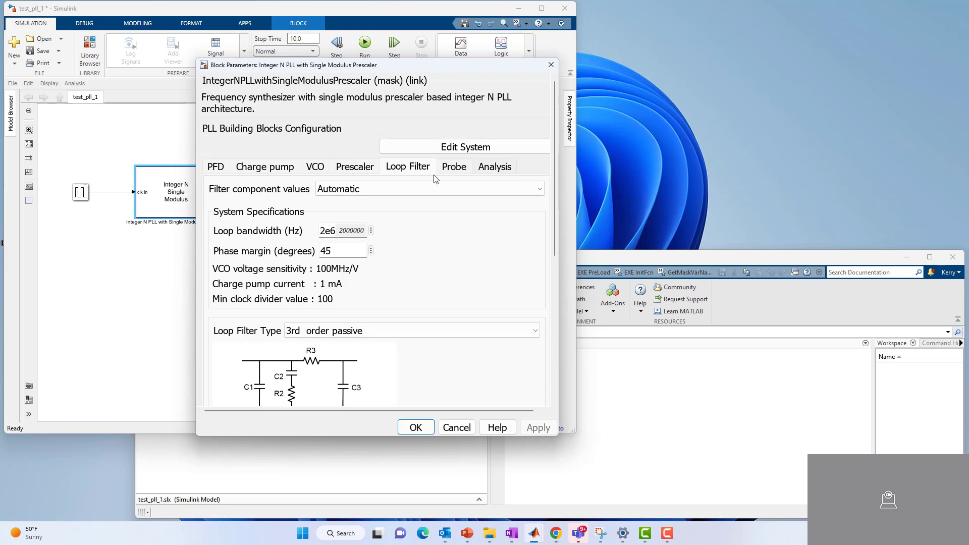
Inspect the PFD's deadband compensation and impairment options, briefly enabling the impairments and disabling them again
click(222, 169)
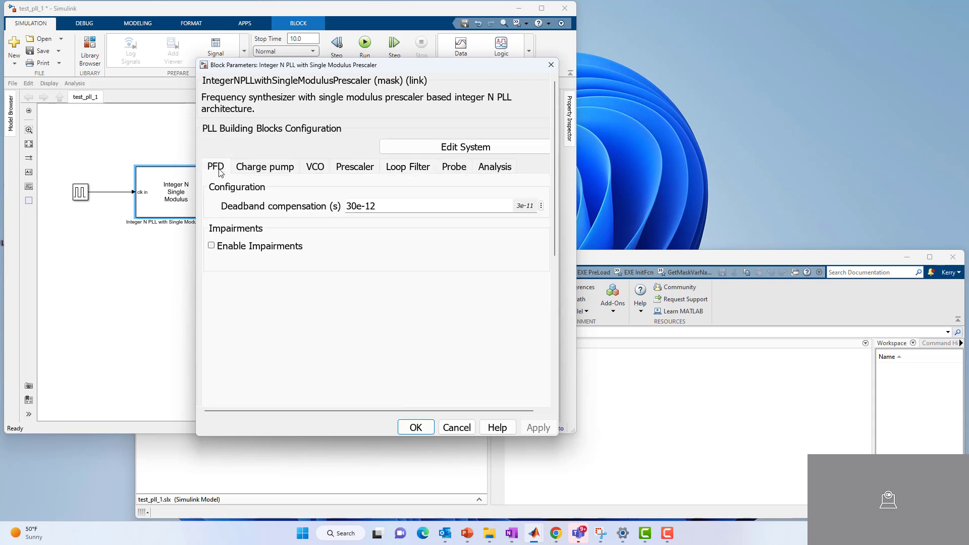
double_click(389, 203)
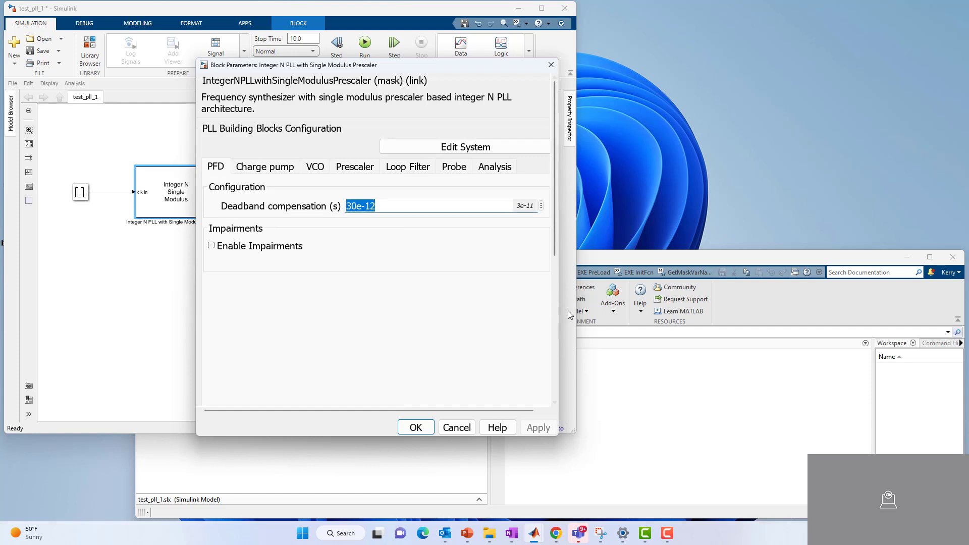
drag(559, 314, 667, 314)
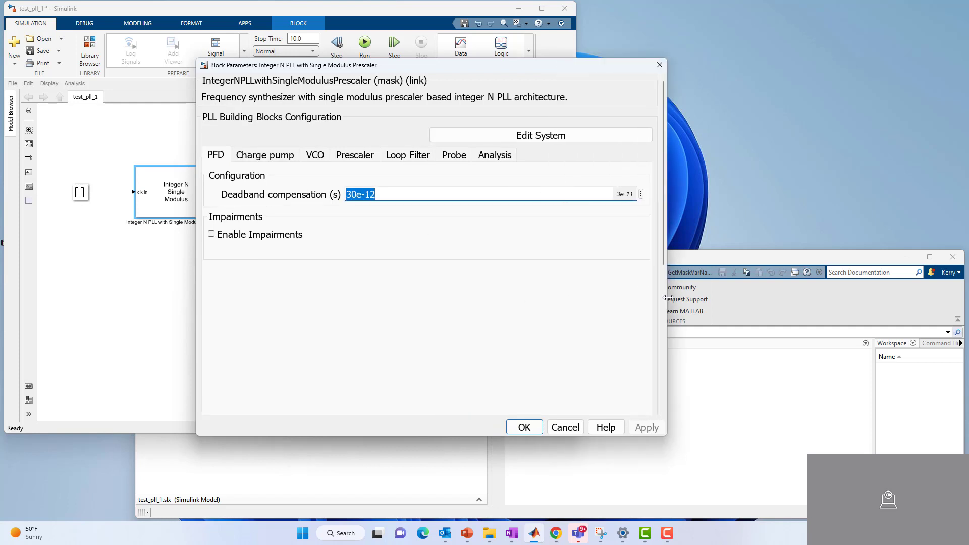
click(211, 235)
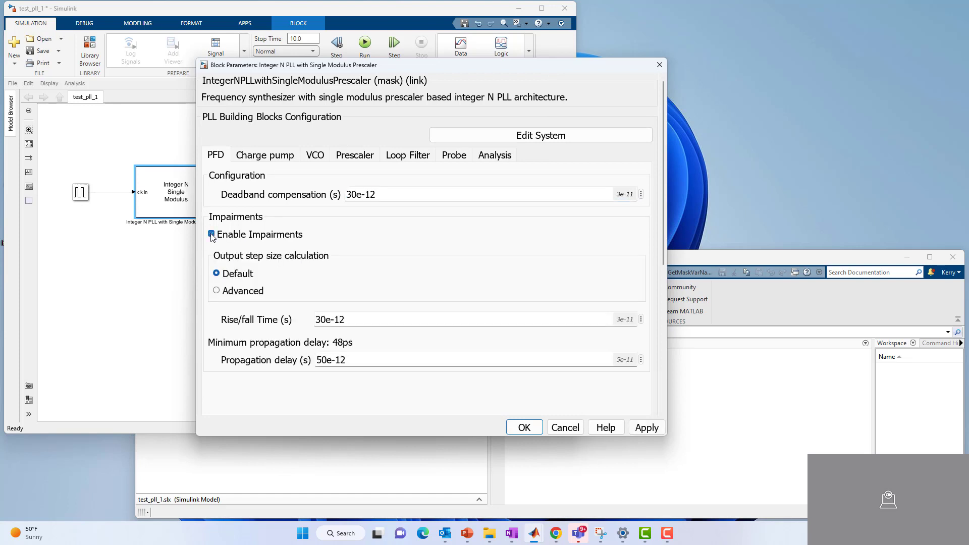
click(211, 234)
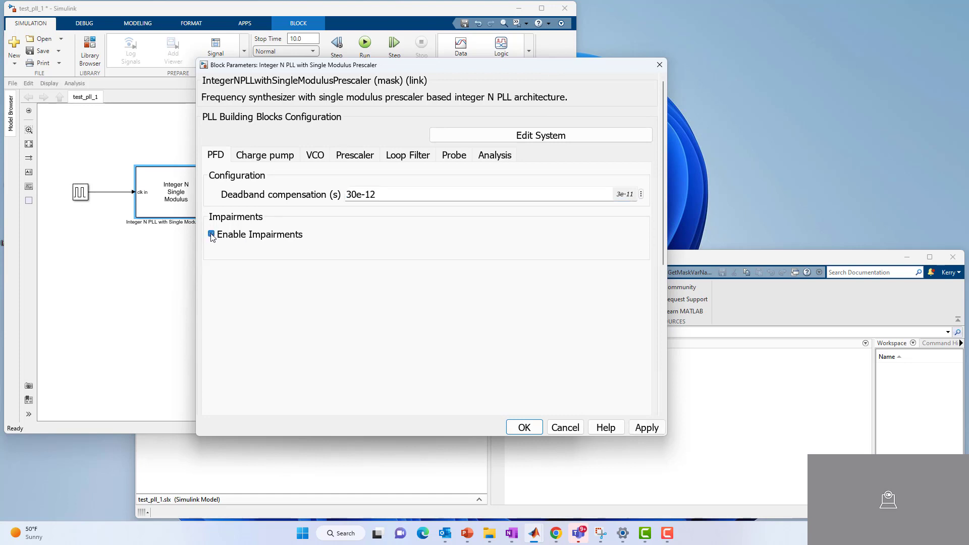
double_click(398, 194)
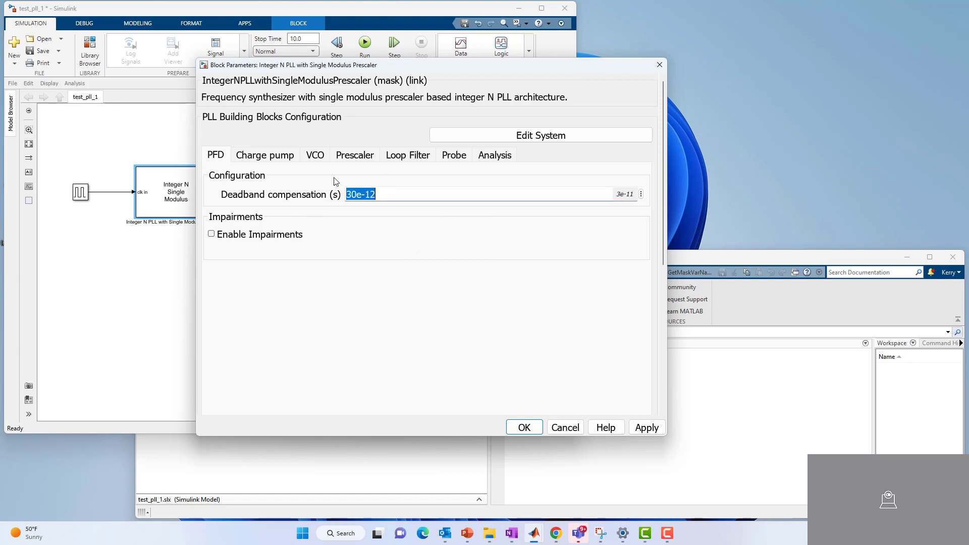
Set the PLL charge pump's output current to 5e-3 A
click(265, 156)
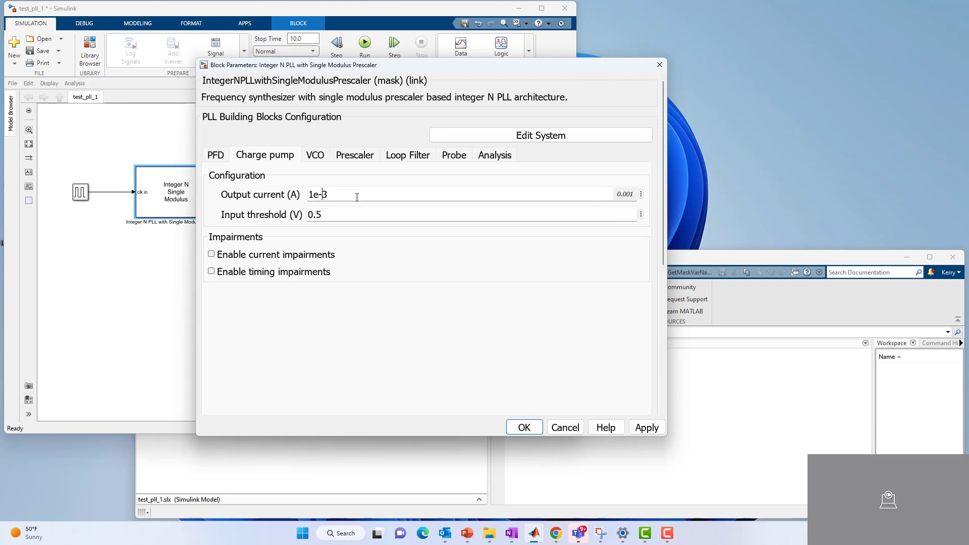
key(Left)
key(BackSpace)
text(5)
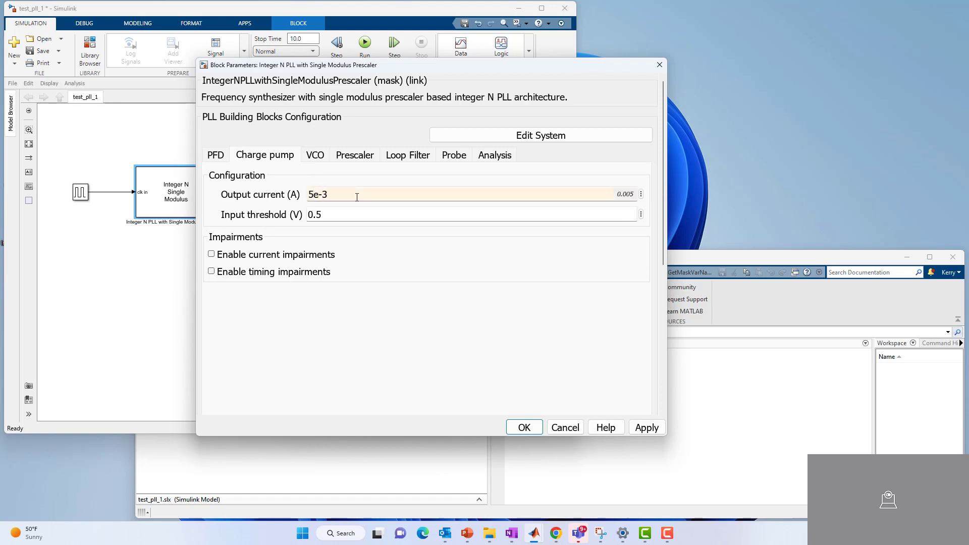
click(339, 218)
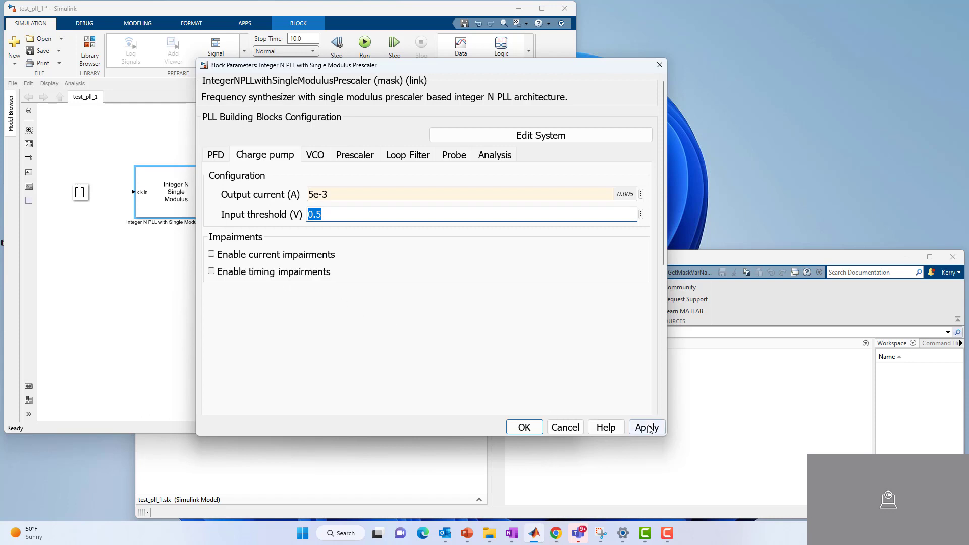
Set the VCO's free running frequency to 2e9 Hz, keeping it specified by voltage sensitivity
click(317, 157)
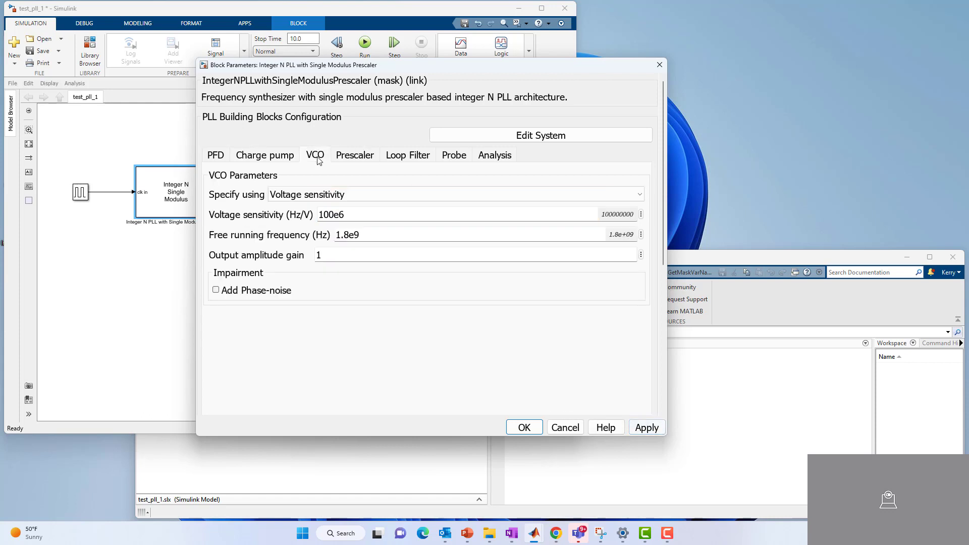
click(349, 196)
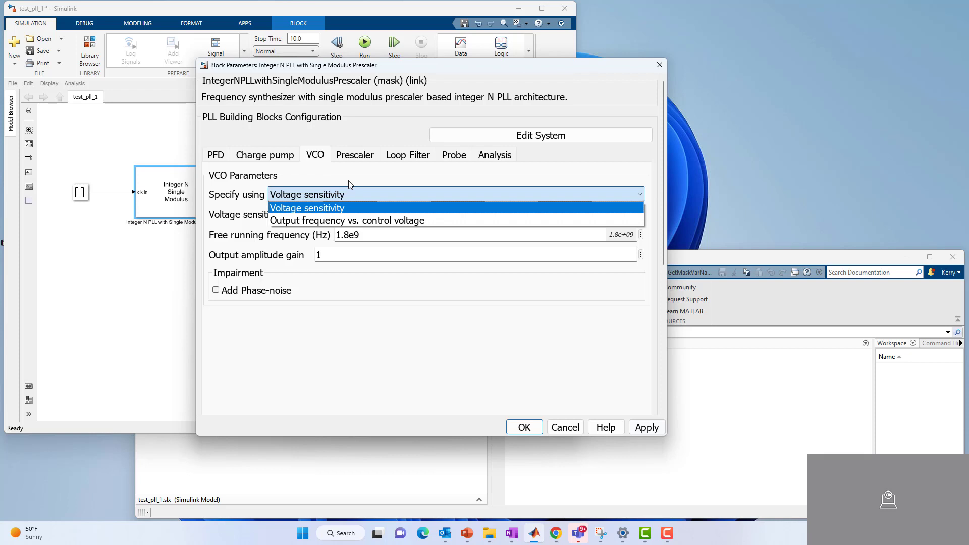
click(330, 214)
double_click(353, 215)
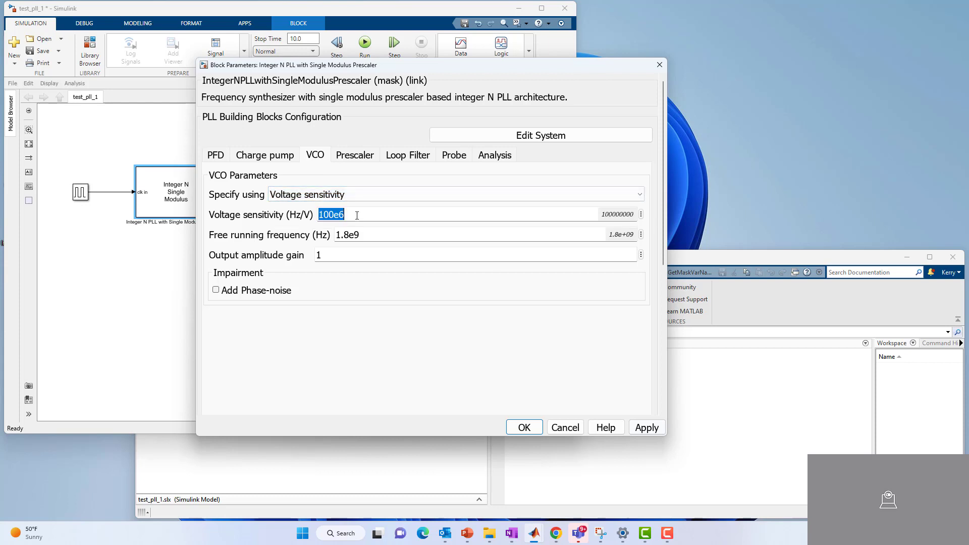
click(356, 215)
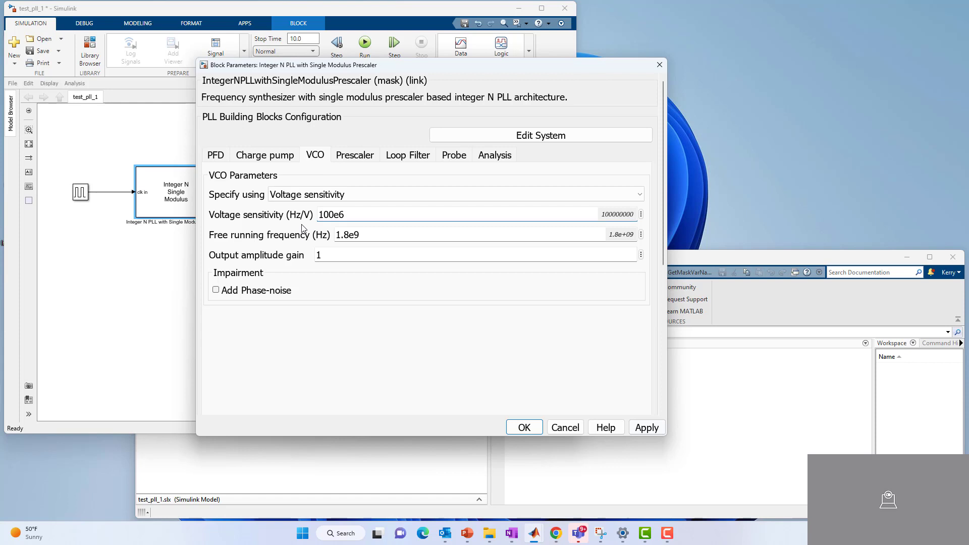
click(348, 236)
key(BackSpace)
key(BackSpace)
key(BackSpace)
text(2)
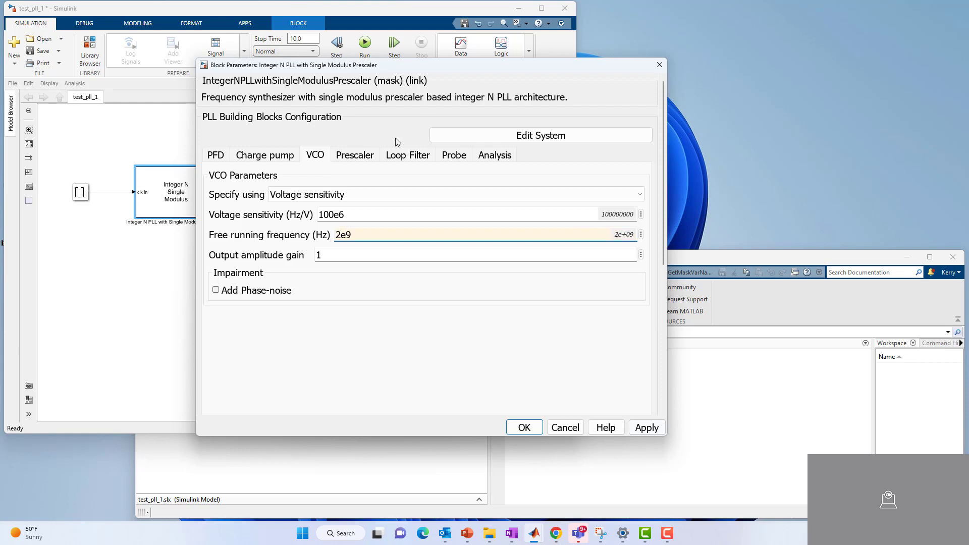
click(355, 260)
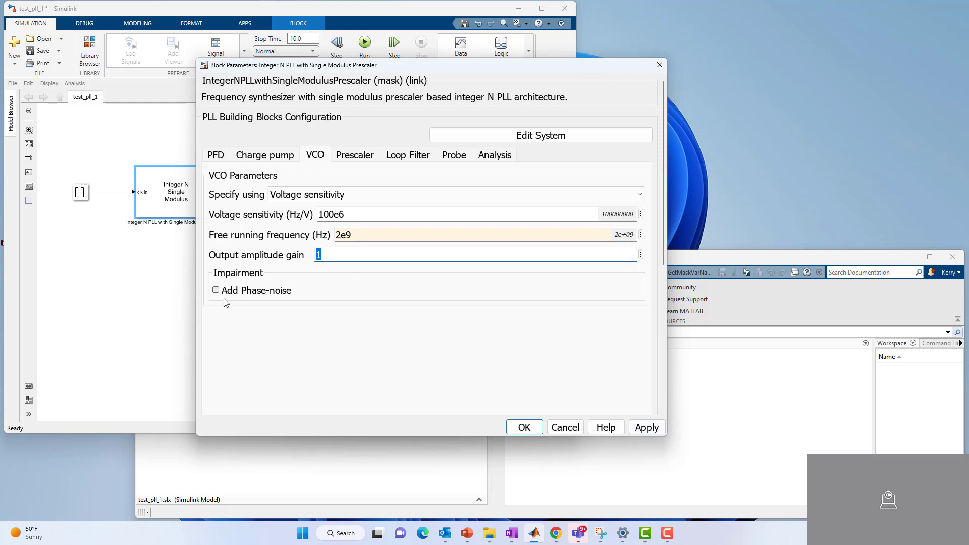
Set the prescaler's clock divider value and min clock divider value to 70 and accept the PLL block parameters
click(366, 160)
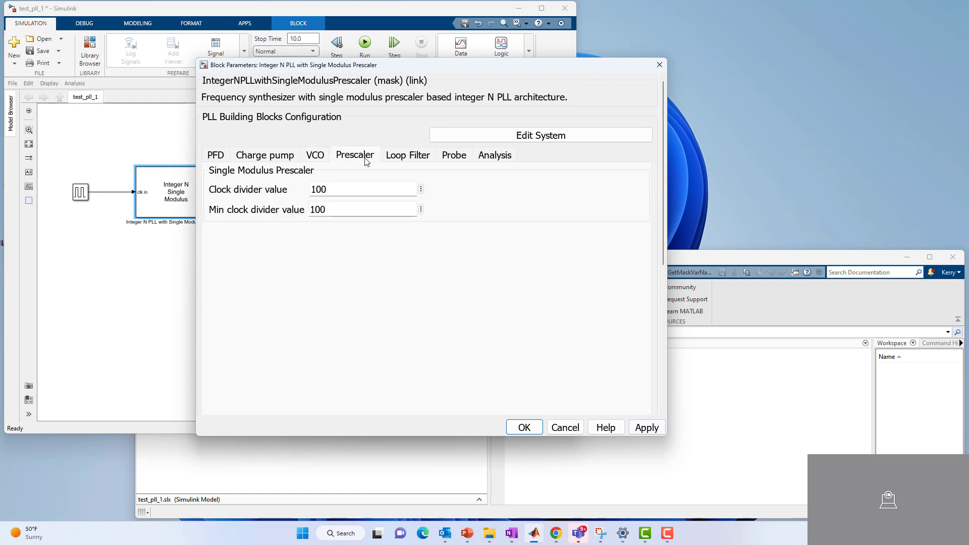
double_click(344, 189)
text(70)
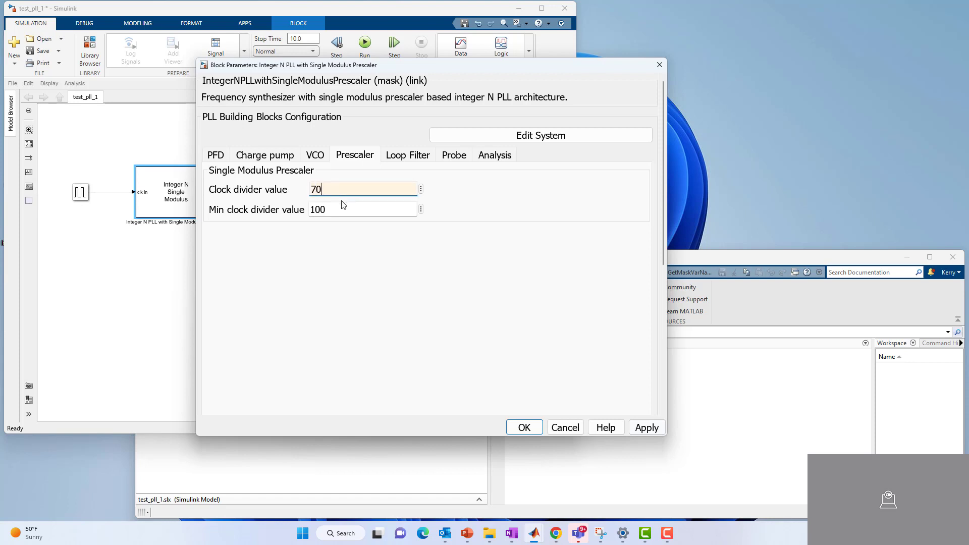
double_click(341, 210)
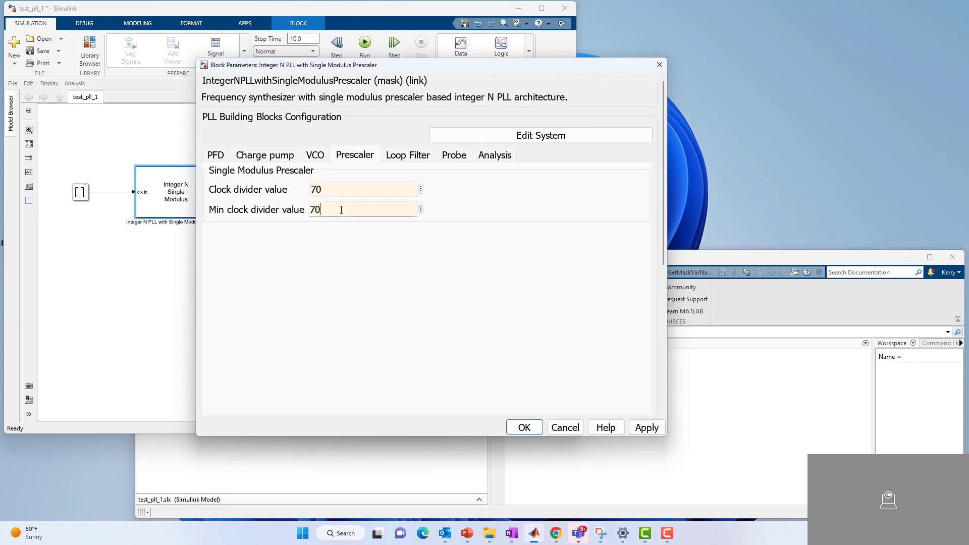
click(341, 210)
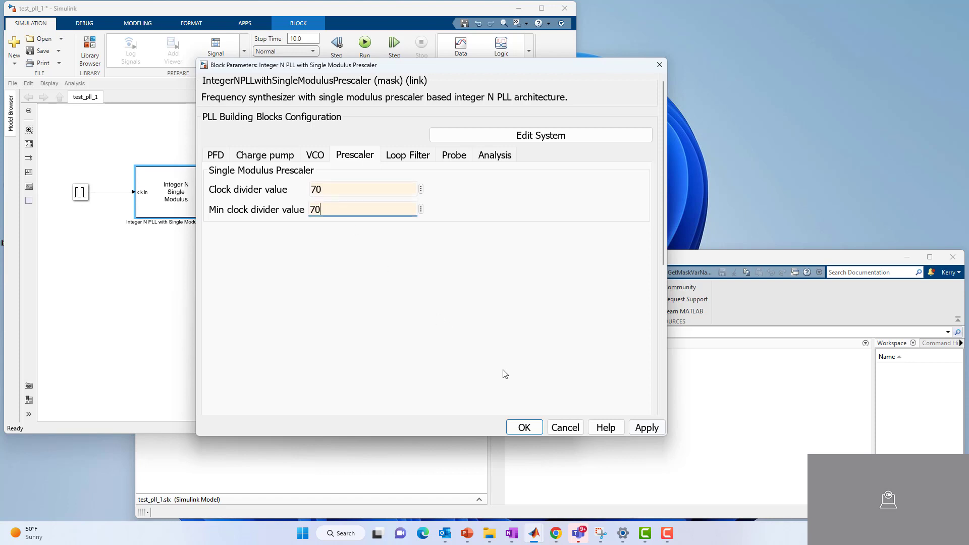
click(523, 427)
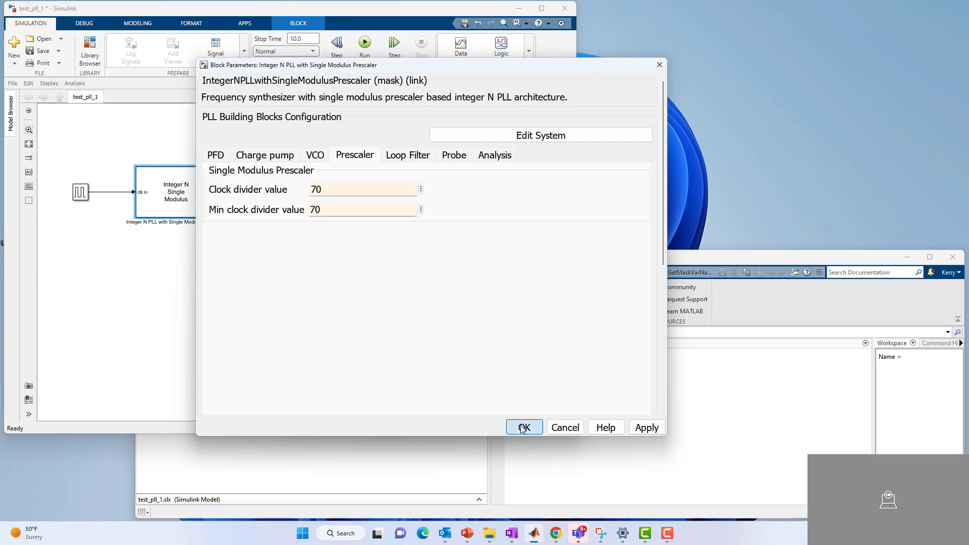
Check the Pulse Generator's period and calculate the PLL output frequency as 30e6*70 in the MATLAB Command Window
double_click(76, 195)
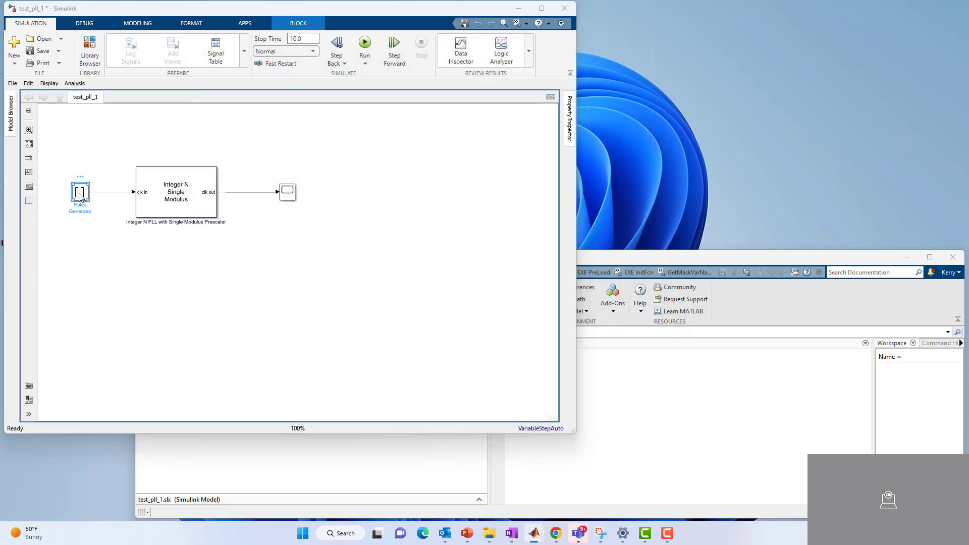
click(597, 406)
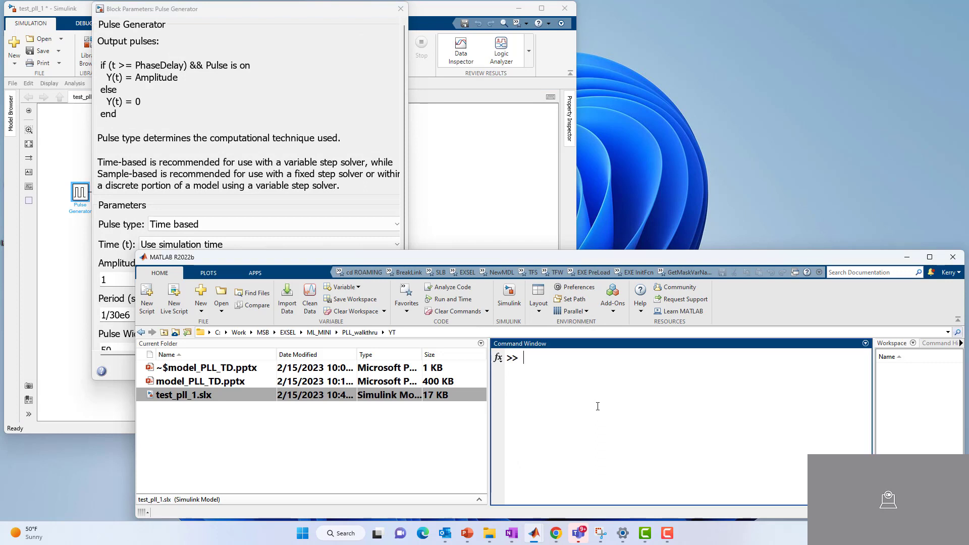
text(30e6*70)
key(Return)
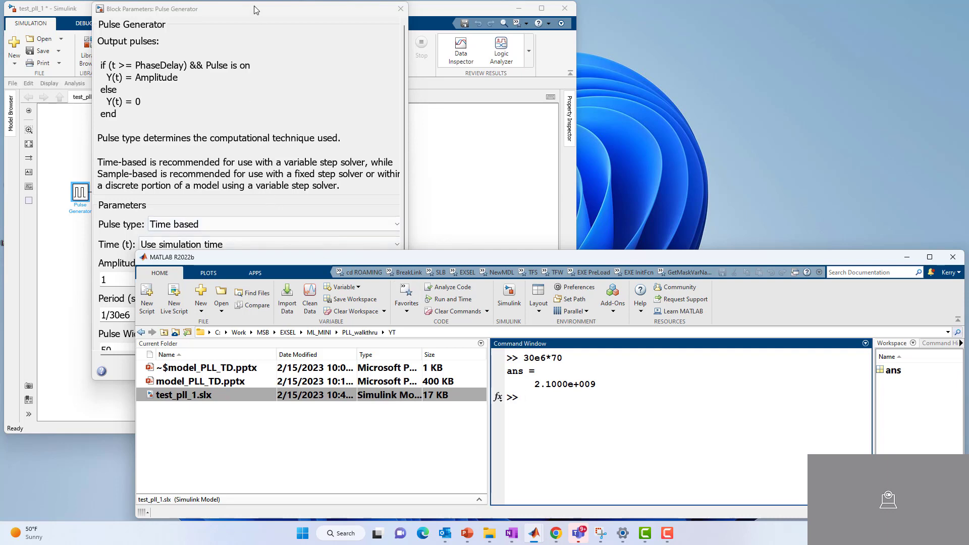
drag(254, 5, 212, 27)
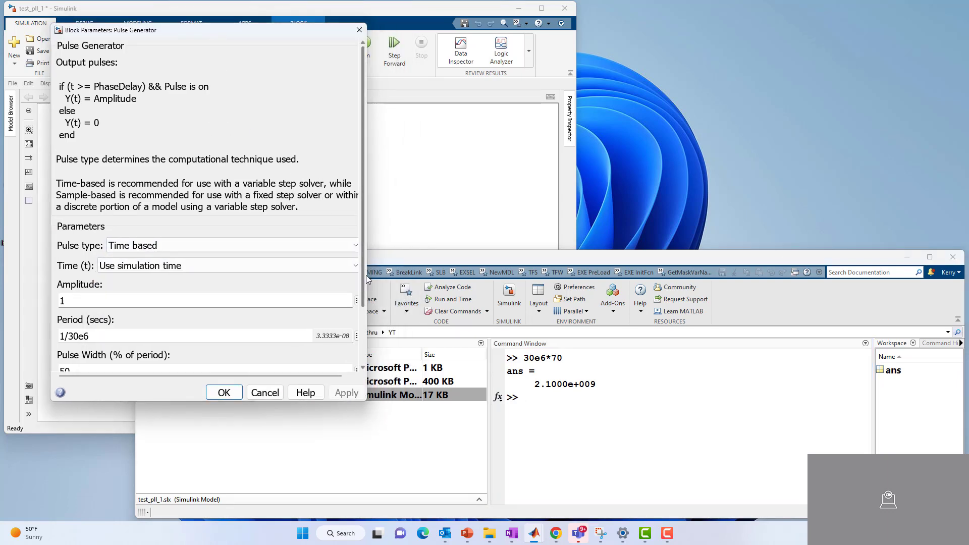
drag(365, 274, 359, 362)
click(224, 393)
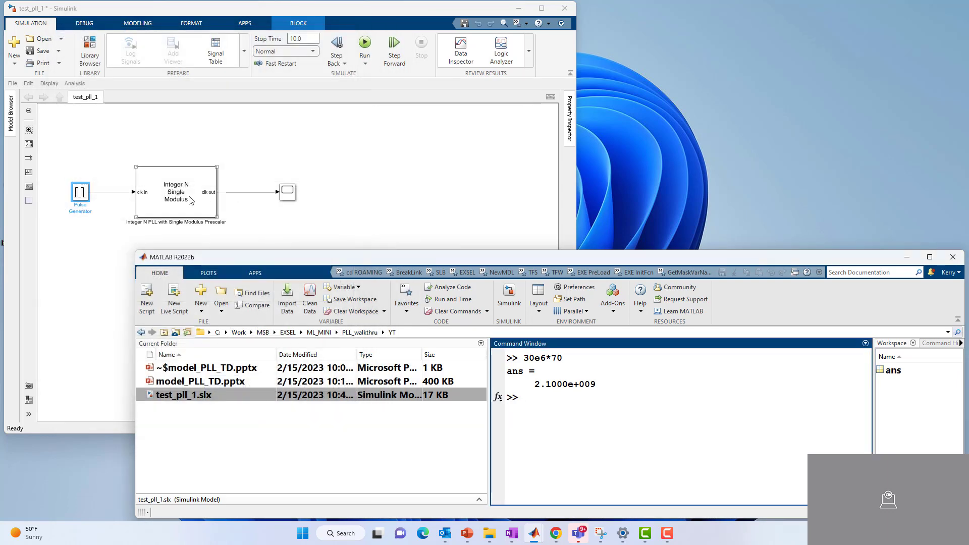
Set the PLL loop filter's loop bandwidth to 1e6 Hz with automatic filter component values
double_click(191, 198)
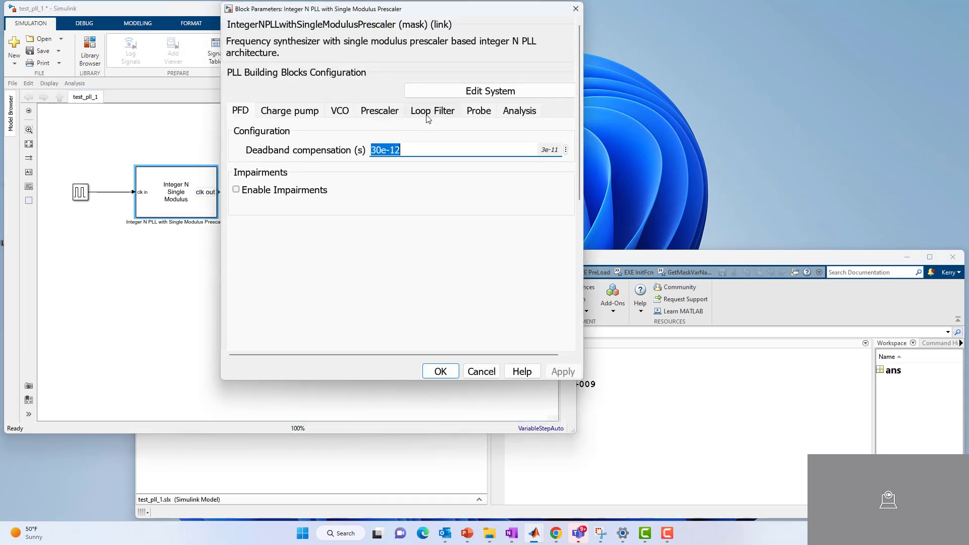
click(428, 117)
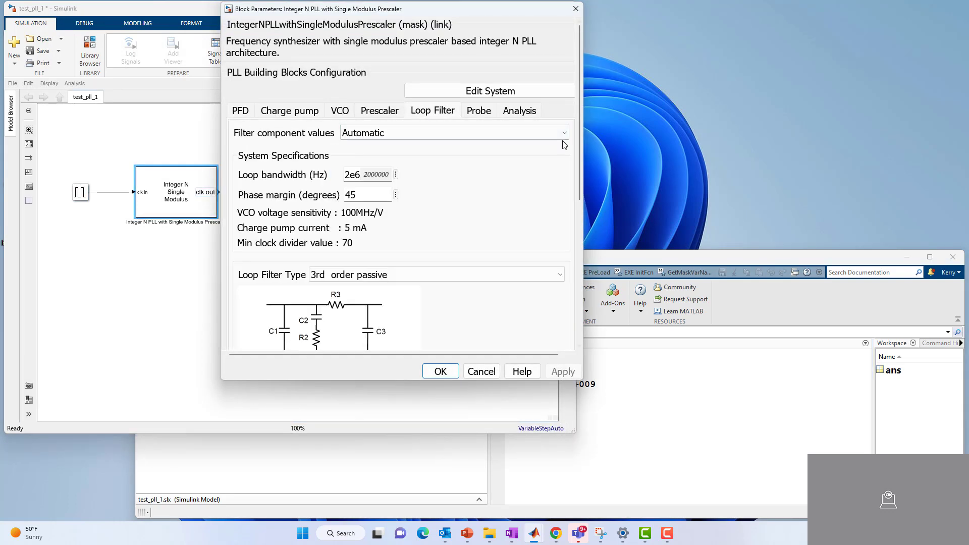
mouse_move(580, 139)
mouse_down()
mouse_move(577, 196)
mouse_move(581, 134)
mouse_up()
double_click(364, 175)
click(365, 175)
key(BackSpace)
text(1)
double_click(366, 195)
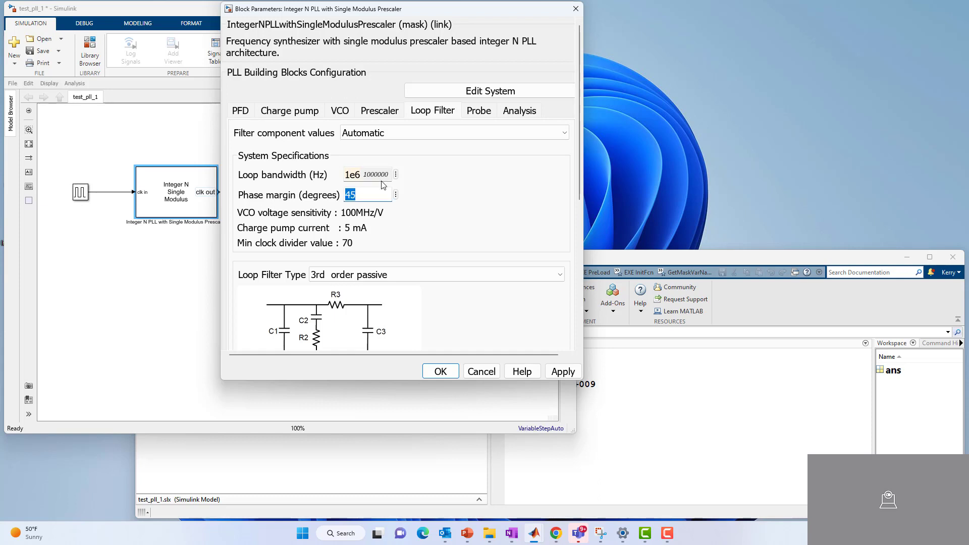
Apply the loop filter settings and review the recalculated capacitances and resistances in the enlarged parameter dialog
drag(581, 380, 648, 499)
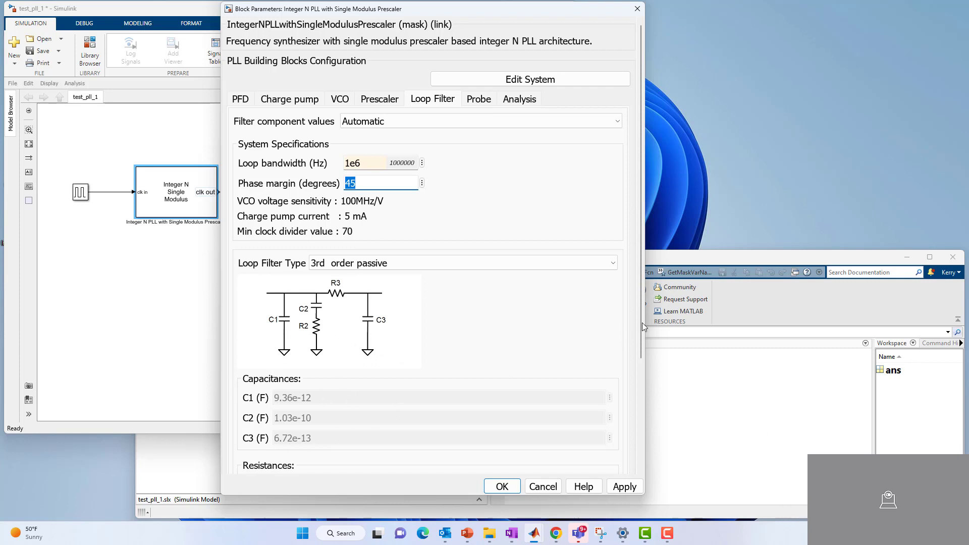
drag(638, 323, 642, 379)
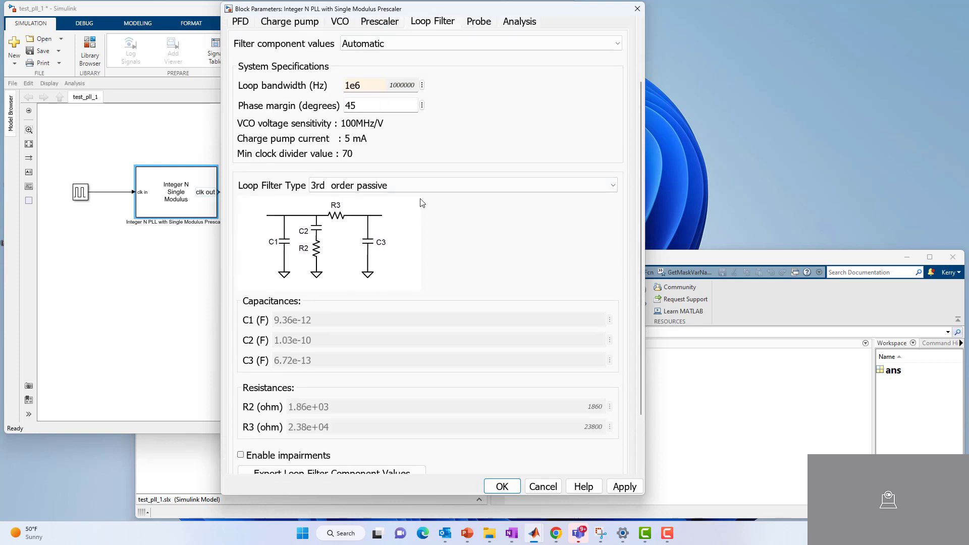
click(627, 488)
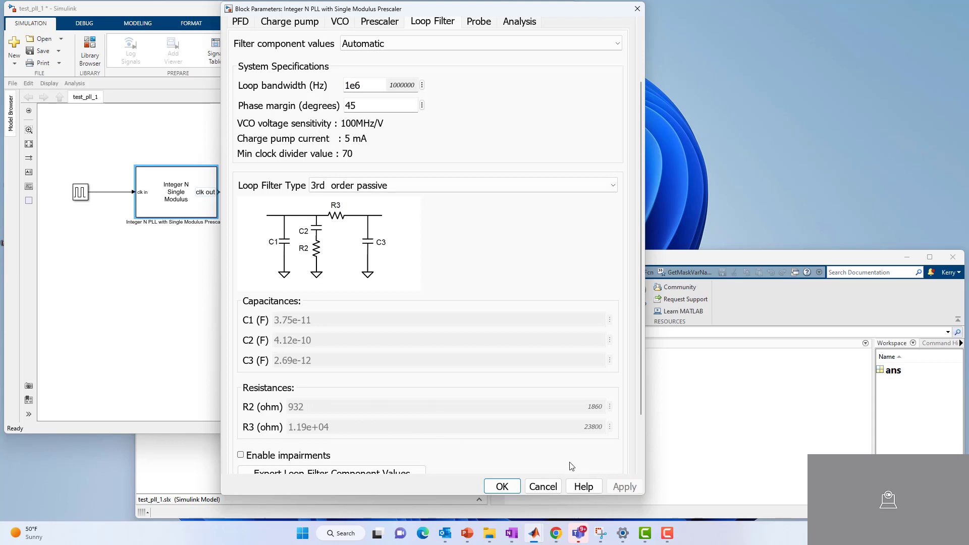
drag(640, 385, 639, 434)
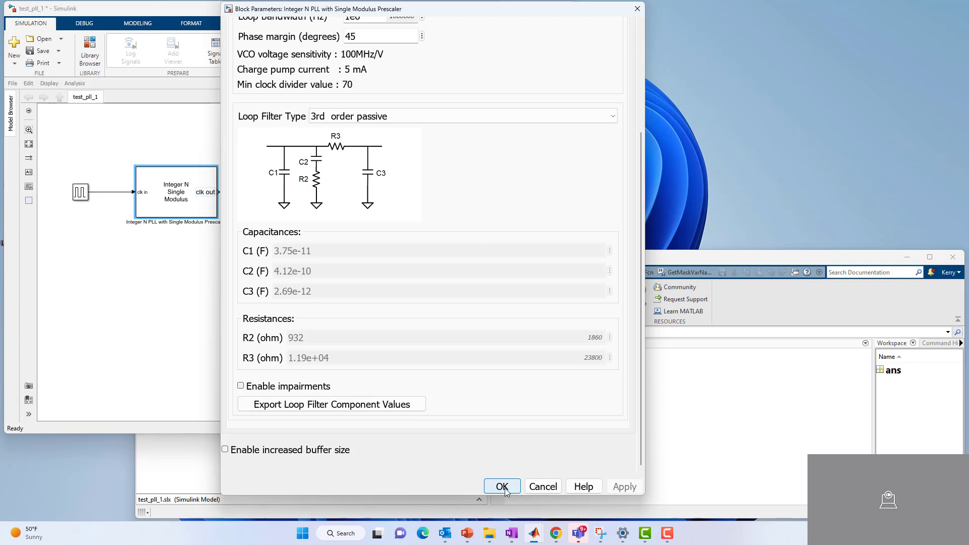
drag(641, 424, 638, 211)
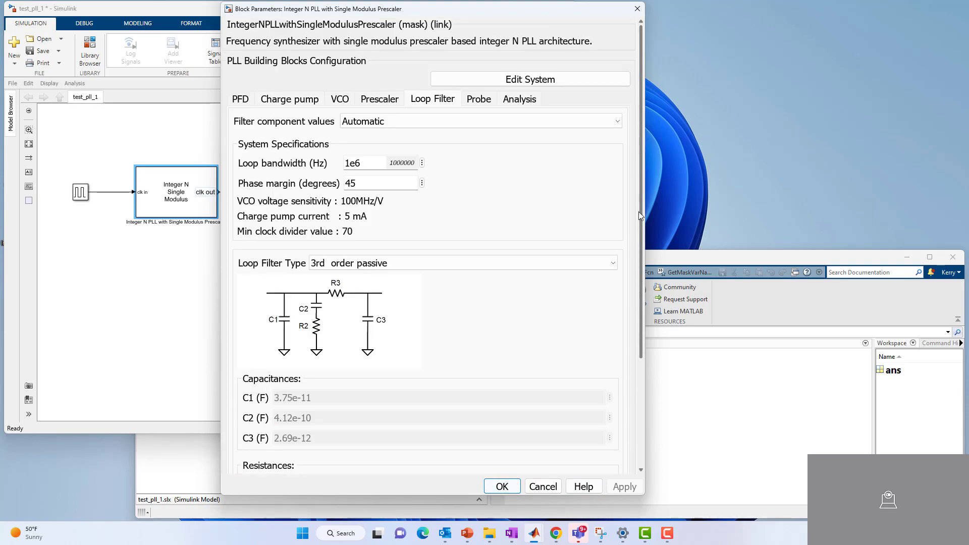
Enable probing of PFD up/down and the loop filter output, and align the Time Scope with the PLL's clk out port
click(479, 103)
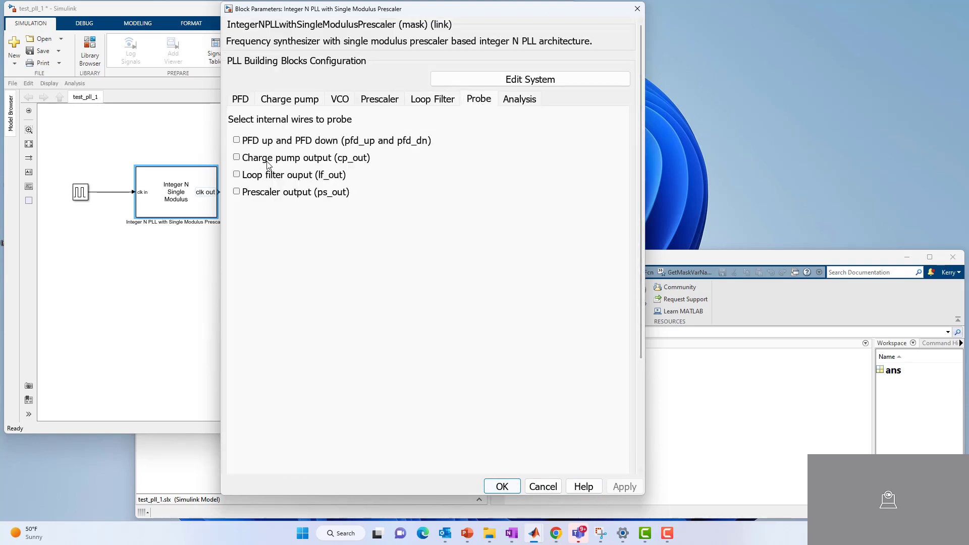
click(237, 141)
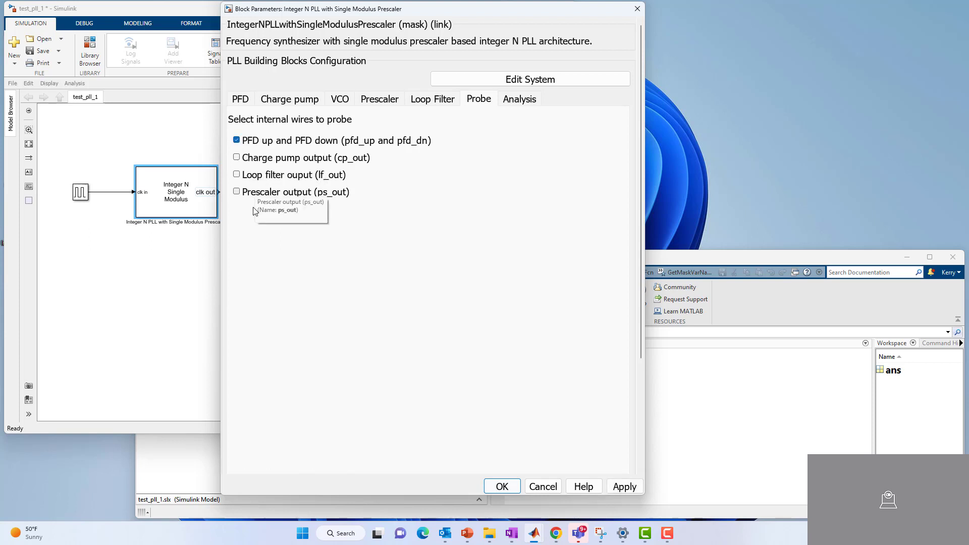
click(237, 175)
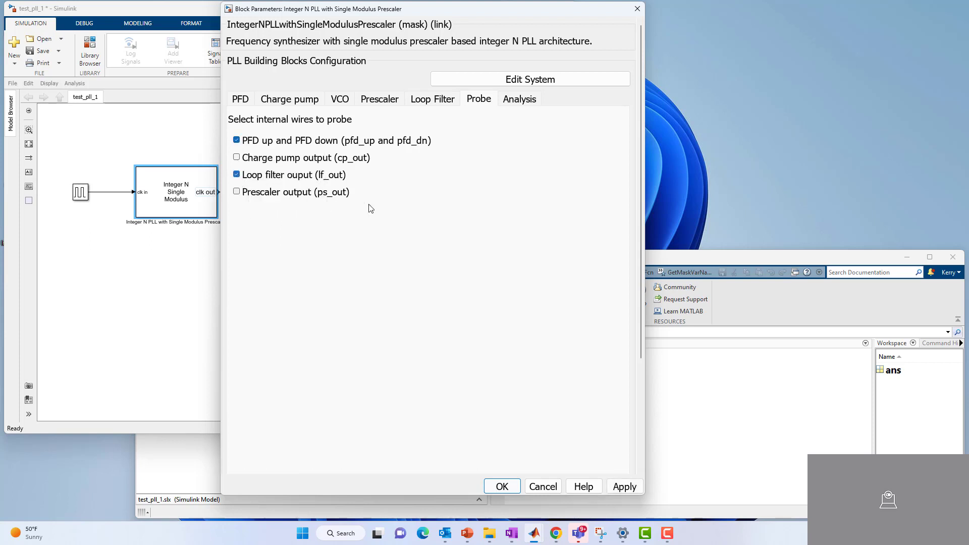
click(622, 486)
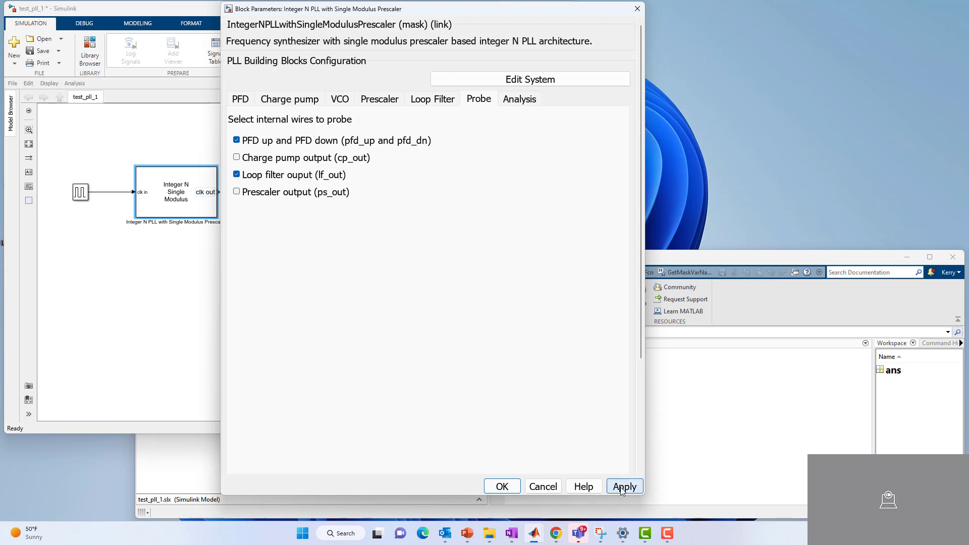
drag(171, 203, 162, 200)
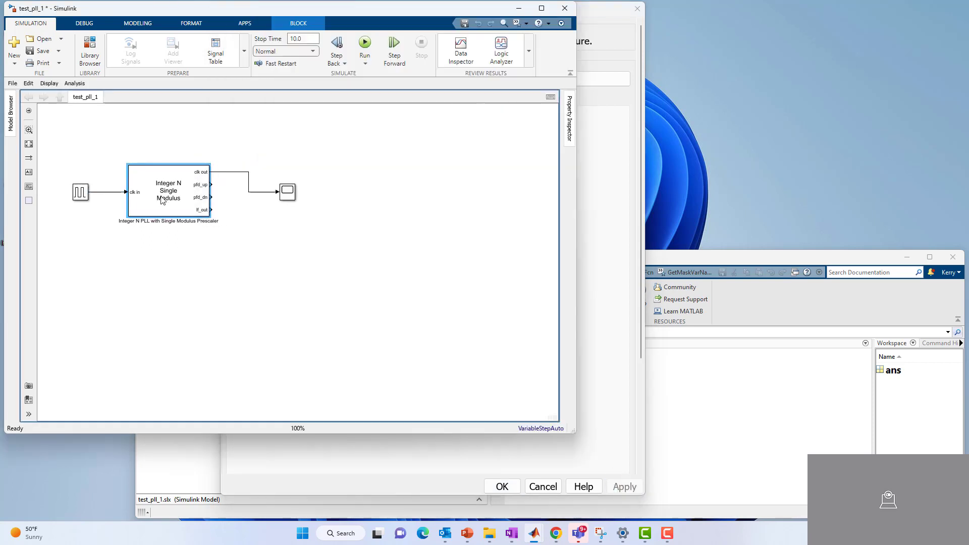
drag(292, 196, 295, 177)
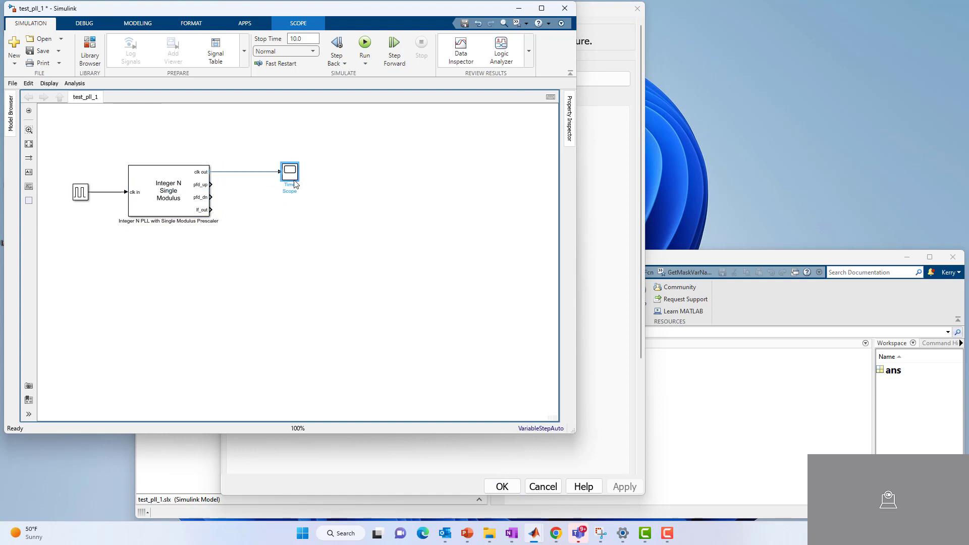
Enable closed loop analysis alongside open loop analysis for the PLL, apply it, and plot the loop dynamics
click(600, 147)
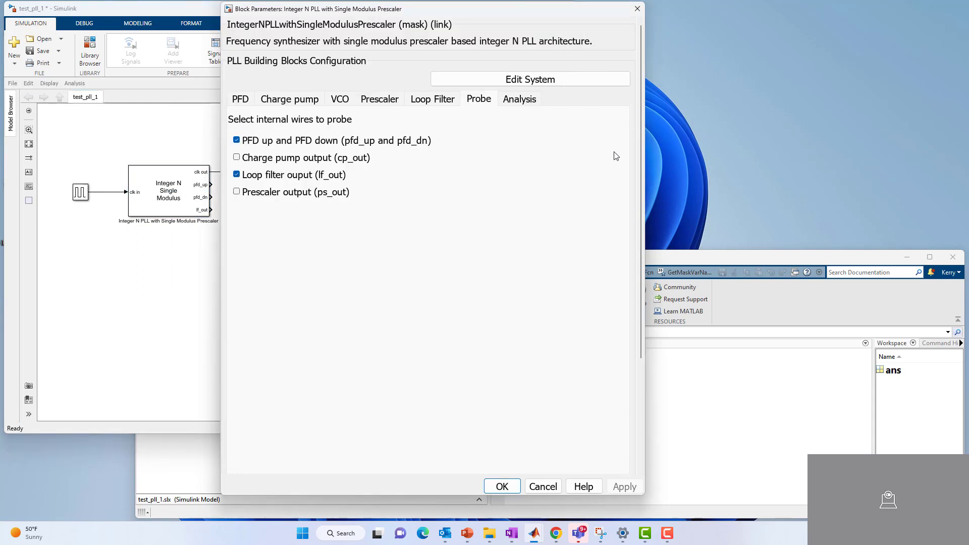
click(517, 98)
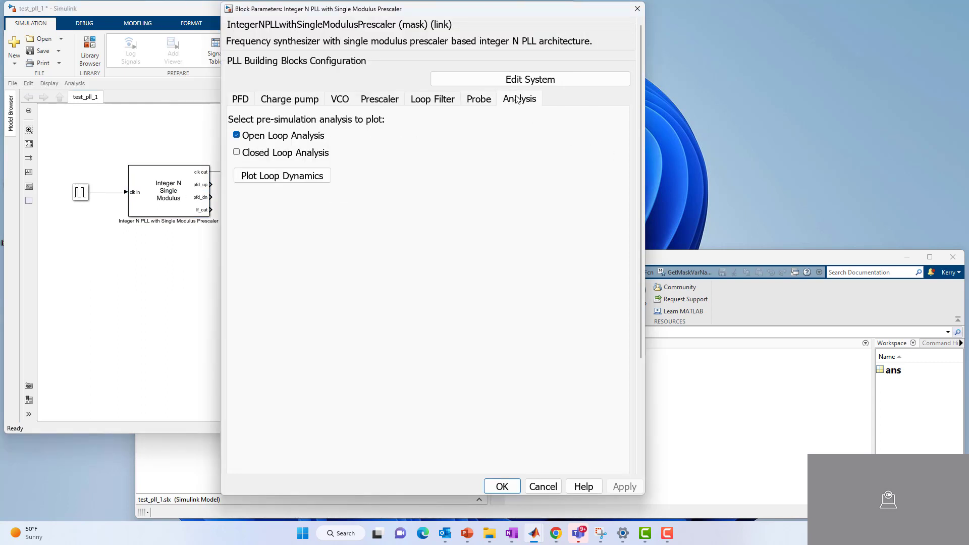
click(236, 152)
click(624, 486)
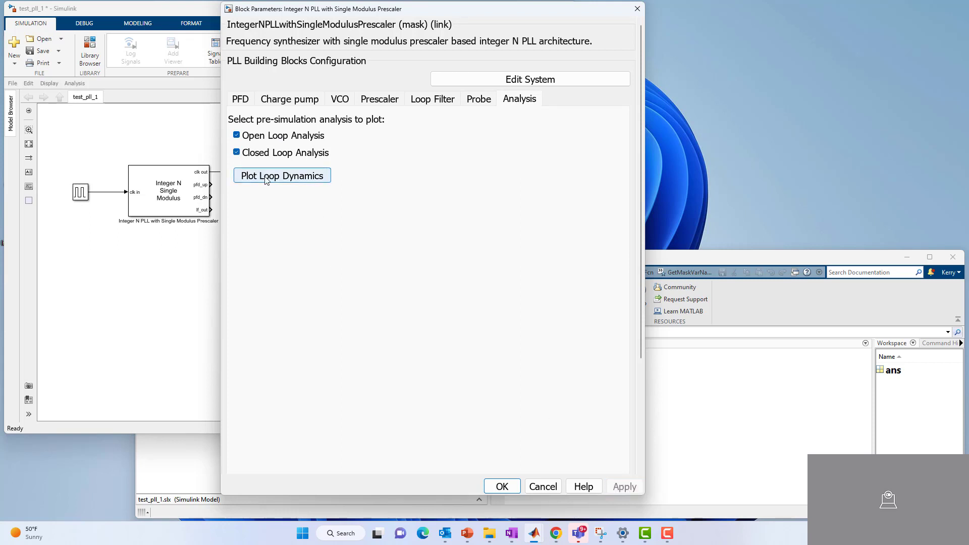
scroll(266, 181, down, 3)
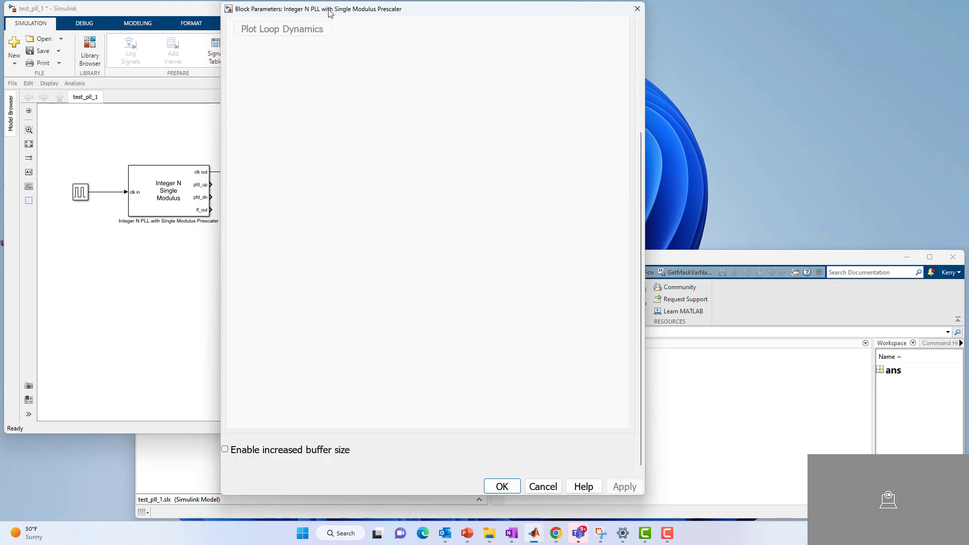
drag(330, 14, 321, 27)
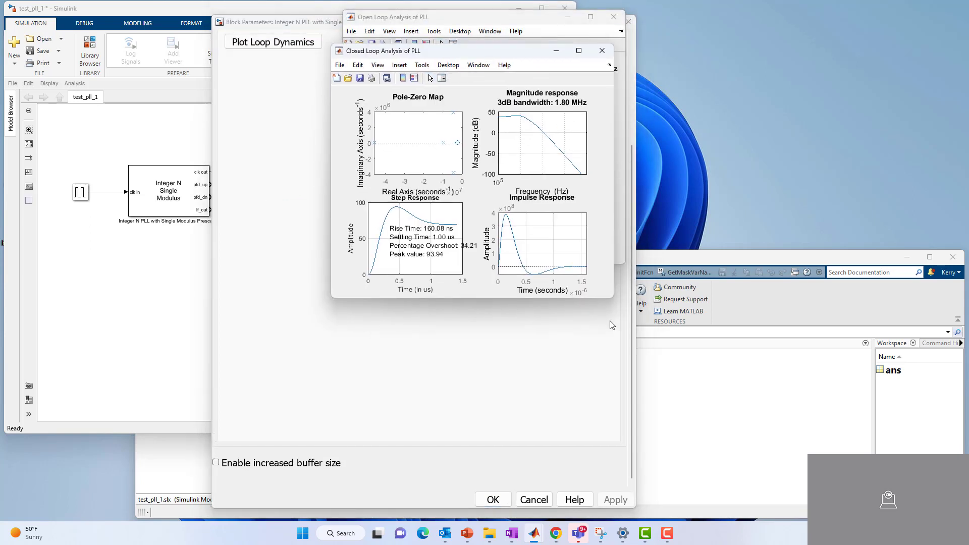
Examine the closed loop responses in an enlarged figure and the open loop Bode plot, then close both figures and the PLL parameters
drag(610, 300, 904, 417)
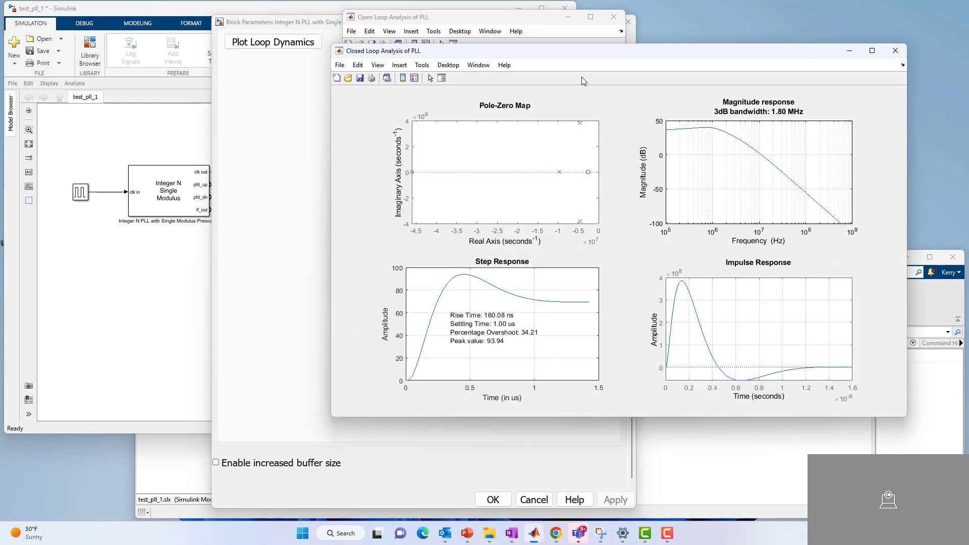
drag(631, 58, 556, 83)
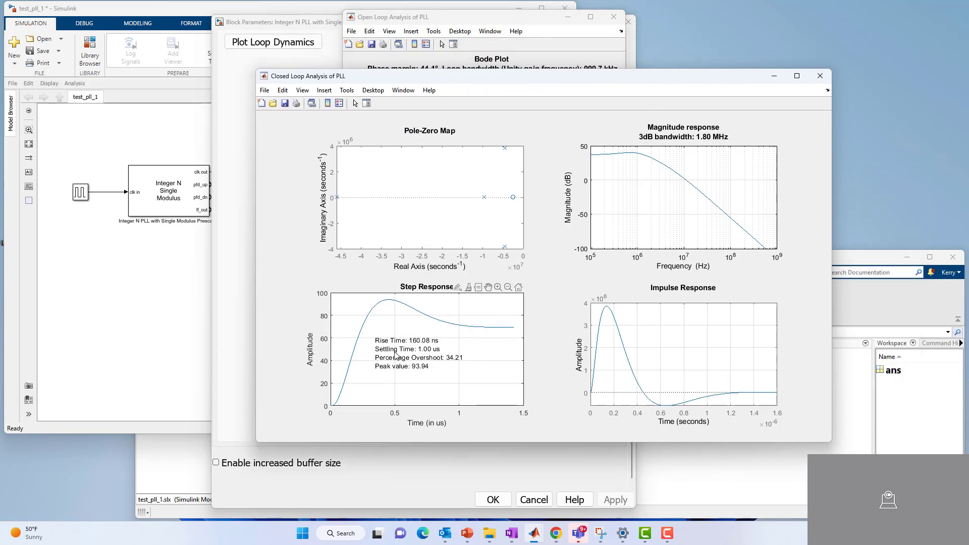
click(820, 76)
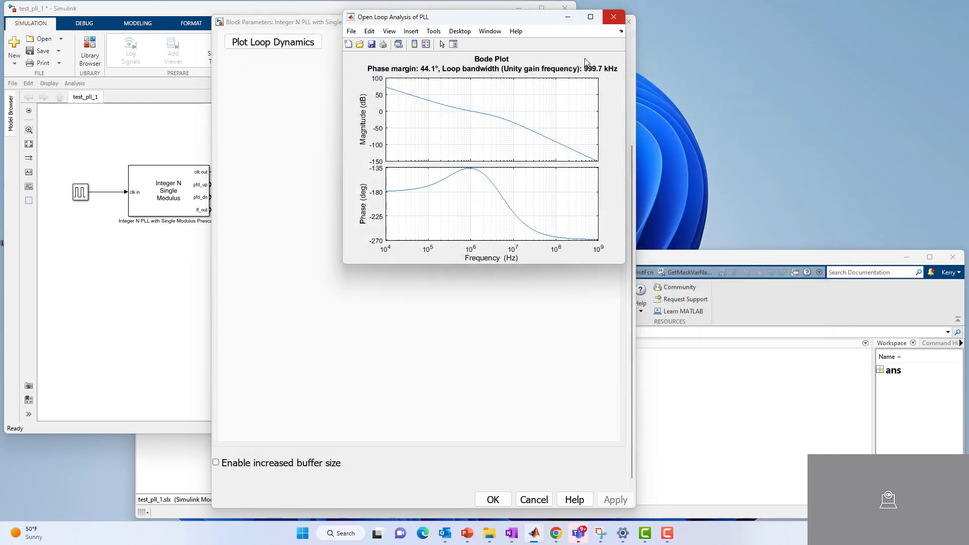
drag(473, 23, 650, 171)
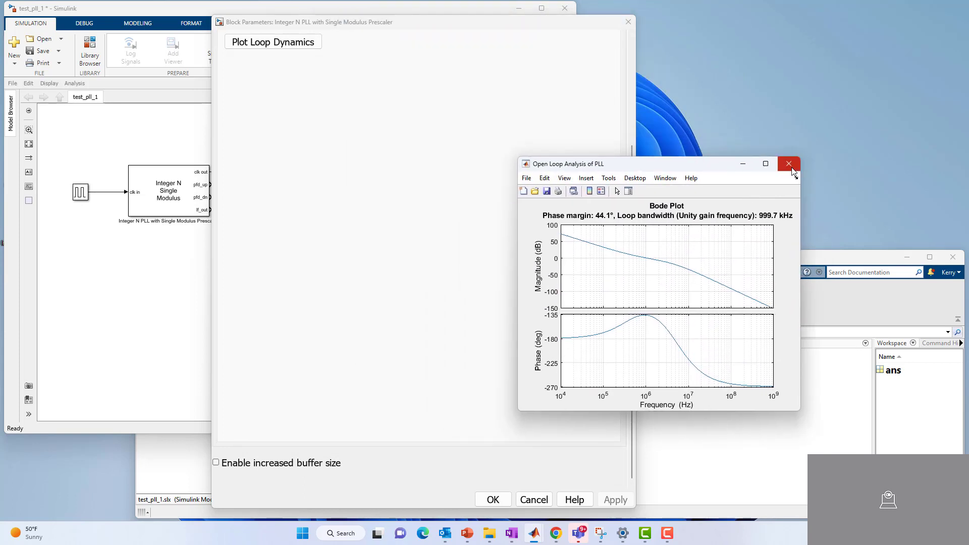
click(791, 168)
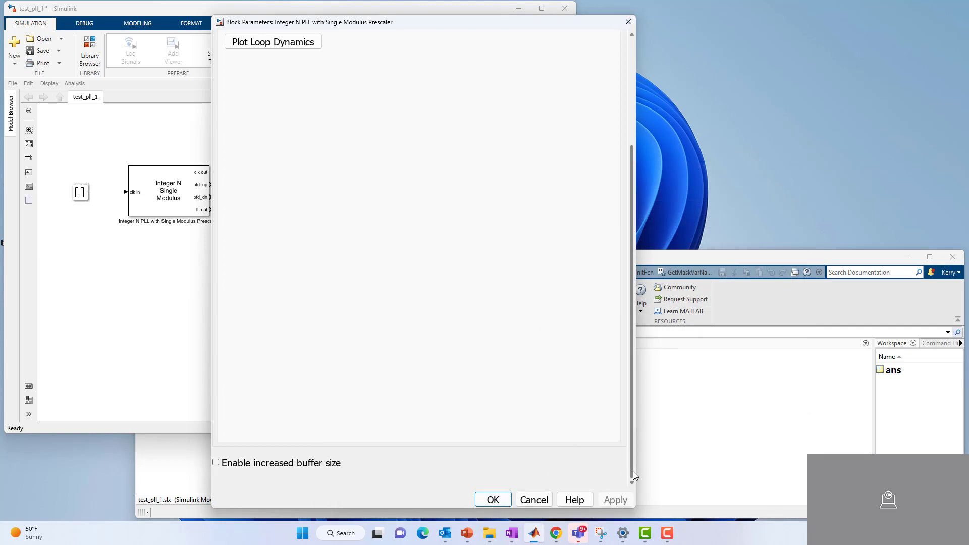
scroll(632, 471, up, 3)
click(492, 499)
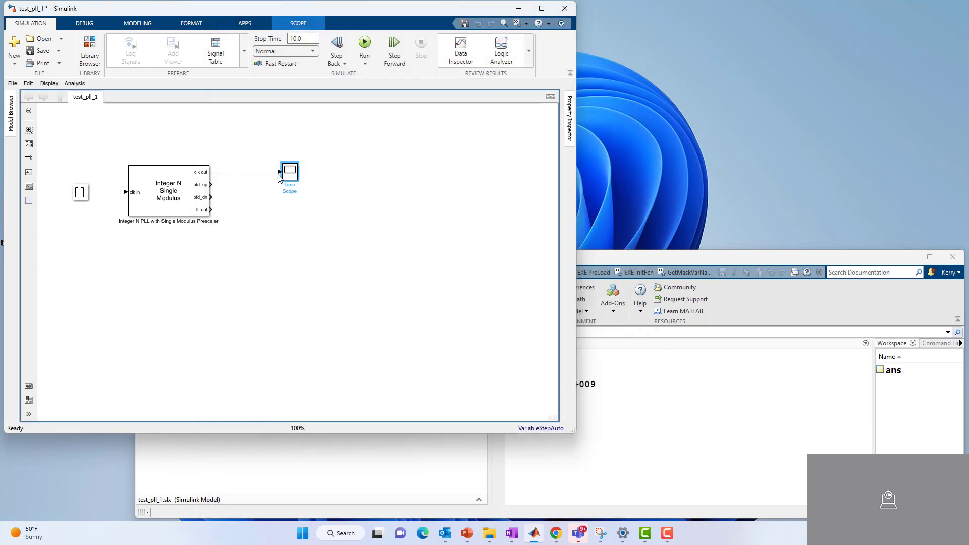
Insert a Time Scope block and stretch it vertically, with the PLL's clk out signal connected to it
click(296, 222)
text(time scope)
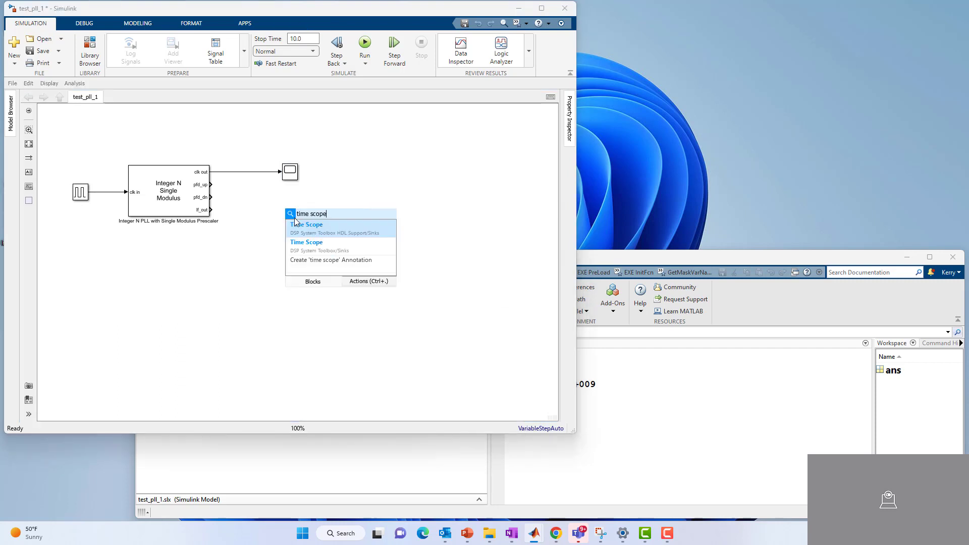
key(Return)
mouse_move(294, 209)
mouse_down()
mouse_move(288, 175)
mouse_move(301, 281)
mouse_move(294, 202)
mouse_up()
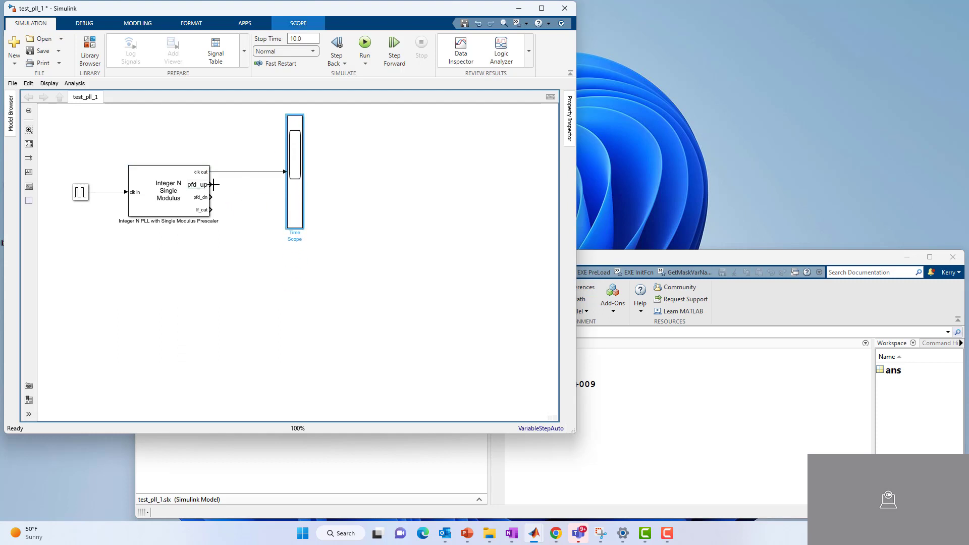
Connect the PLL's pfd_up, pfd_dn and lf_out ports to the Time Scope and align the scope with the clk out line
drag(209, 184, 284, 185)
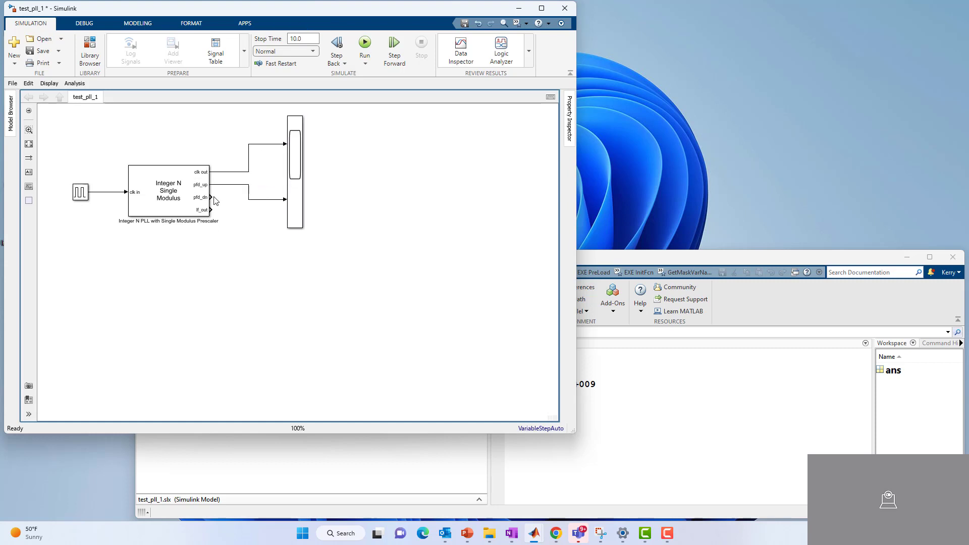
drag(215, 201, 289, 210)
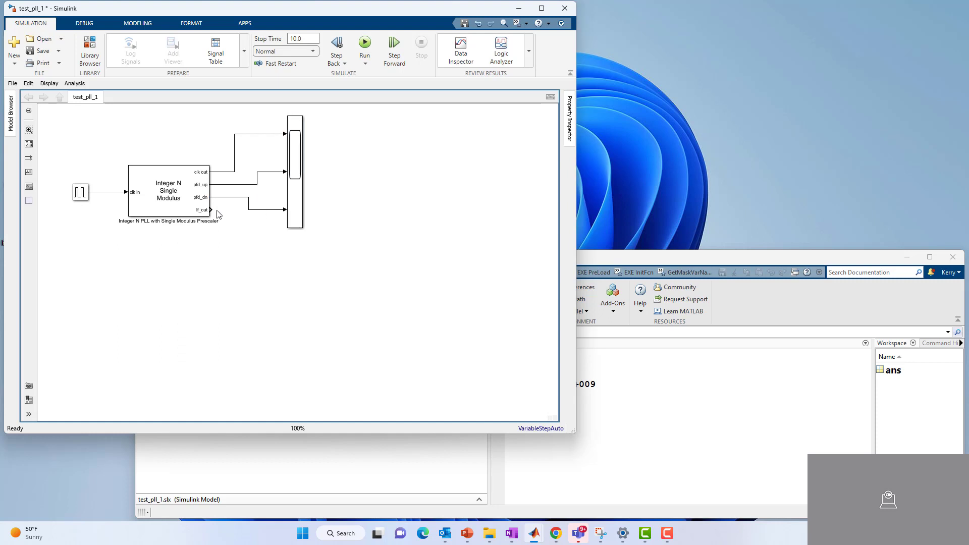
drag(211, 209, 296, 248)
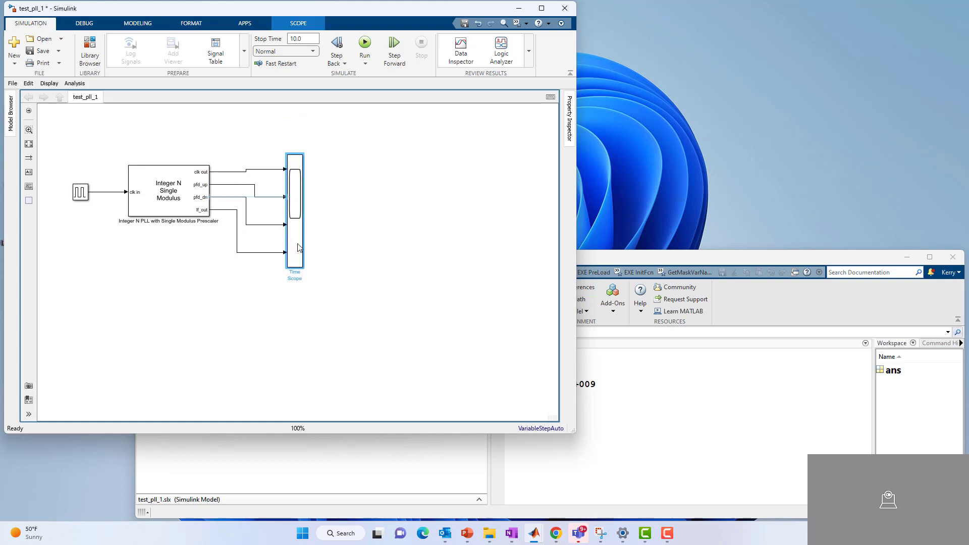
click(277, 155)
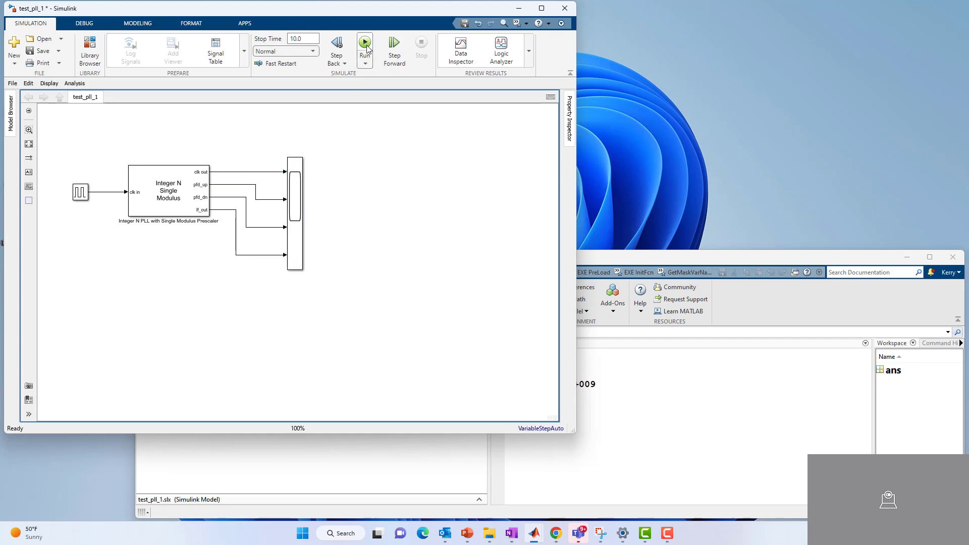
Set the simulation stop time to 2000/30e6
click(311, 40)
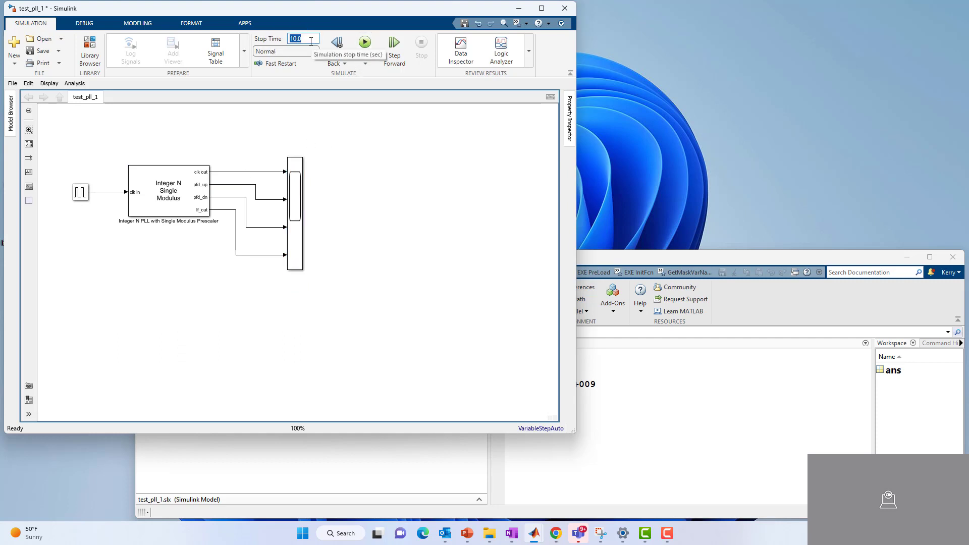
text(30e6)
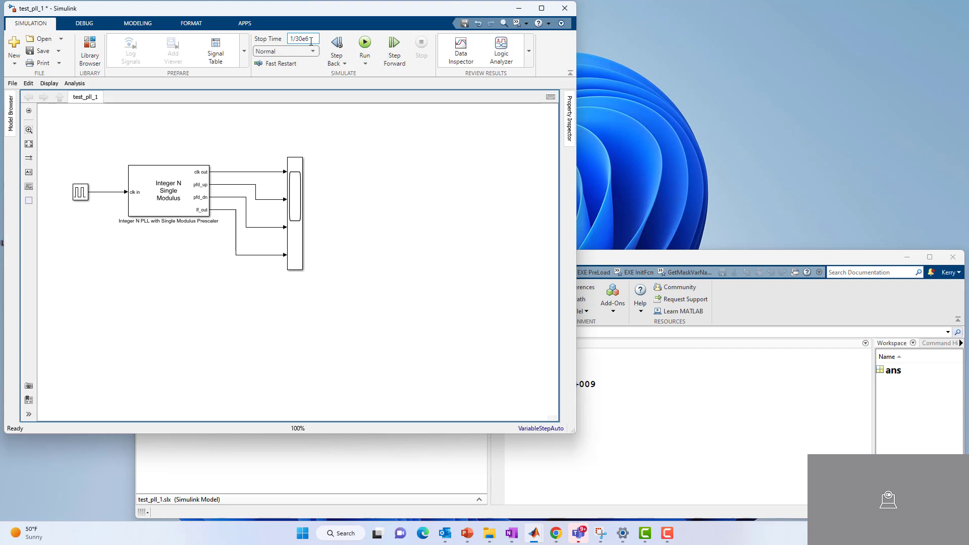
text(2000)
click(150, 207)
Run the simulation and place the Time Scope window beside the model, enlarged to nearly full screen height
click(365, 43)
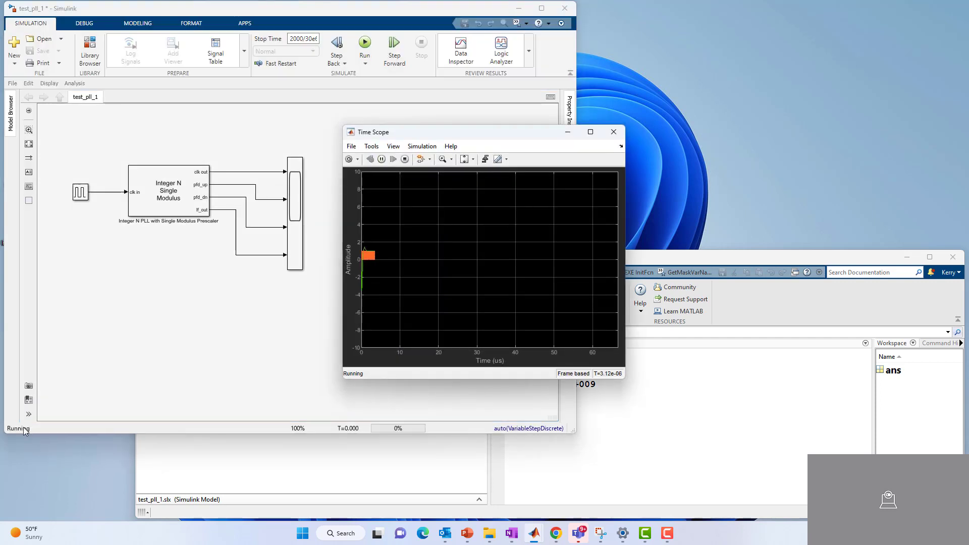
drag(417, 138, 656, 15)
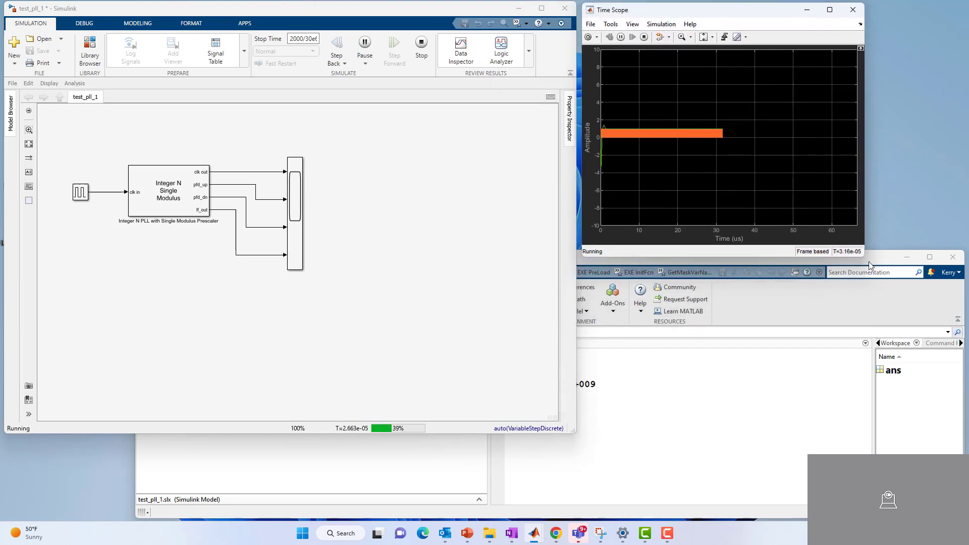
drag(864, 257, 948, 454)
drag(959, 506, 957, 509)
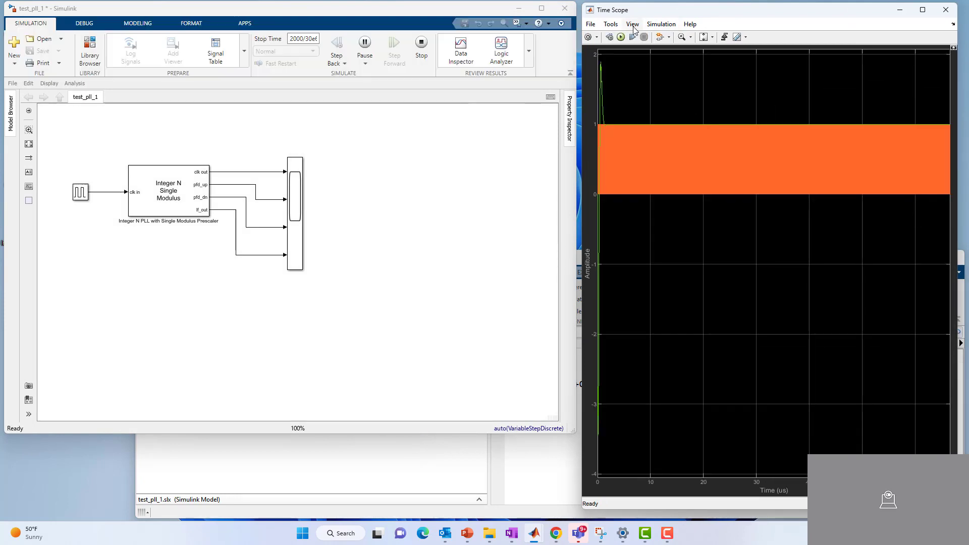
click(632, 25)
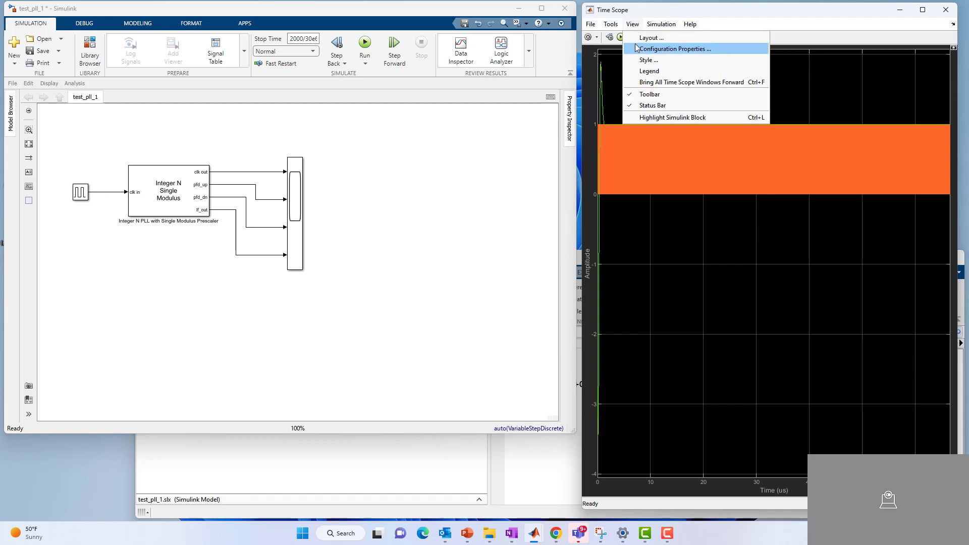
click(666, 49)
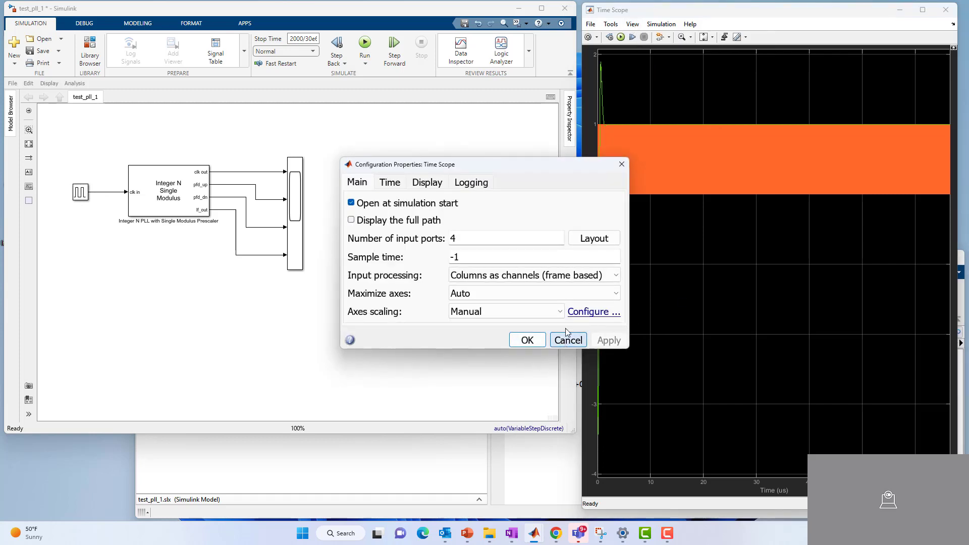
click(568, 340)
Set the Time Scope layout to four rows in one column so each signal has its own plot
click(633, 25)
click(637, 39)
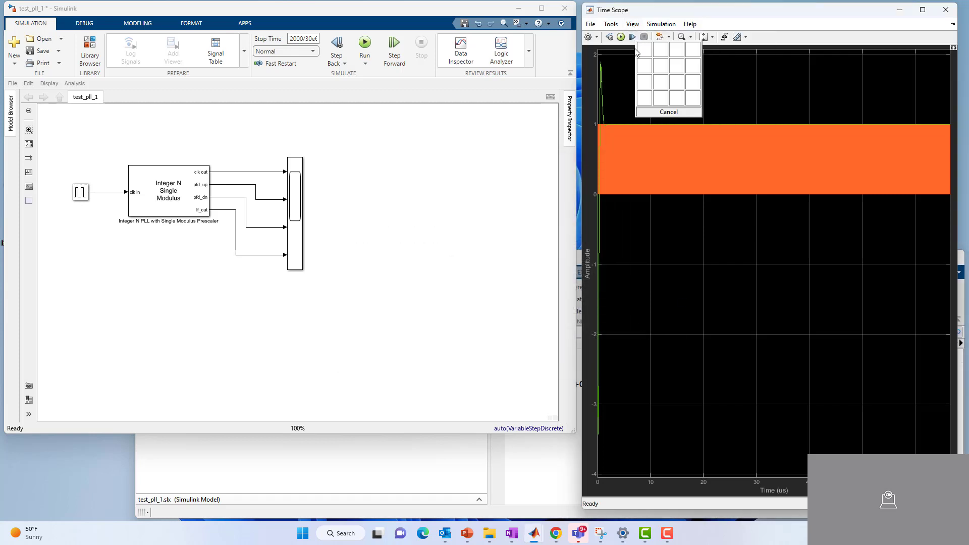
click(647, 100)
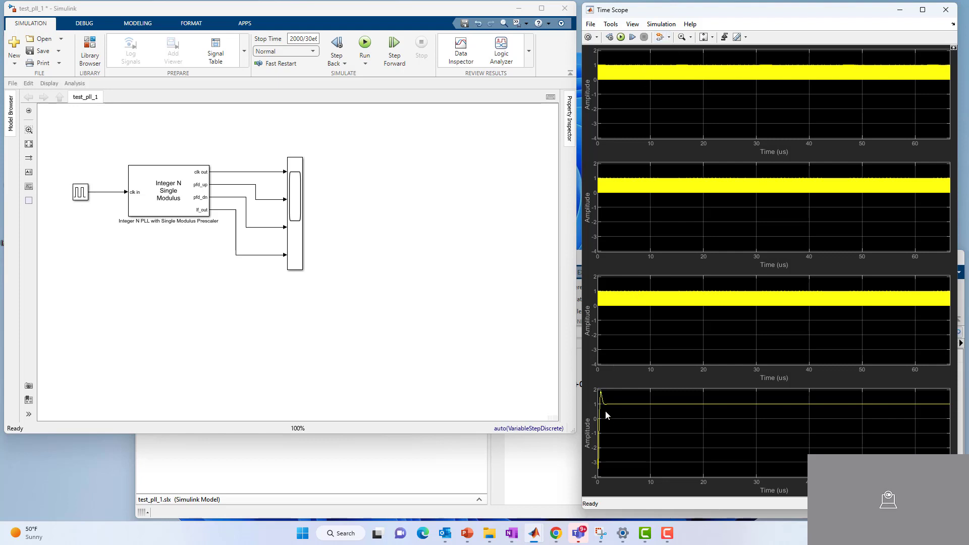
Fit the scope axes to the data and examine the first 4 µs of the loop filter transient along the time axis
click(692, 39)
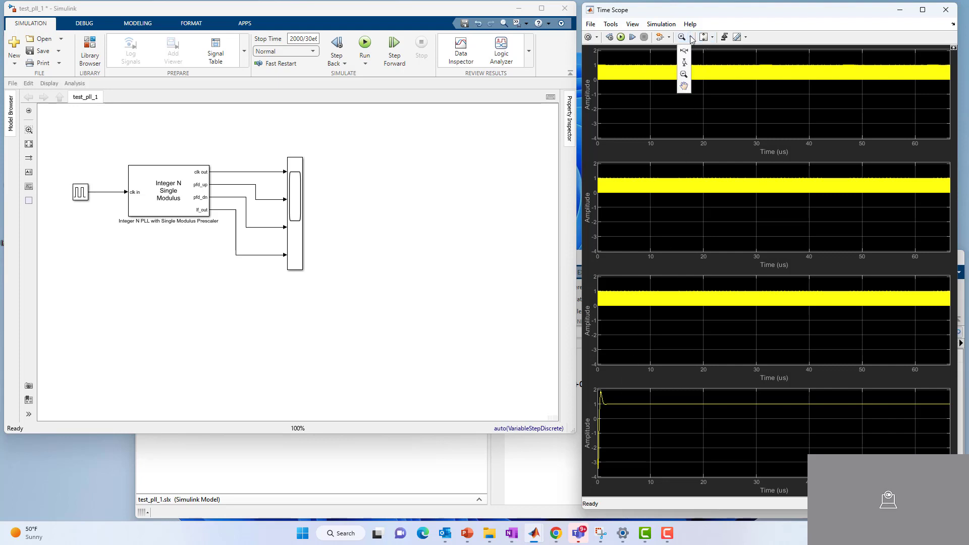
click(684, 61)
drag(629, 413, 599, 420)
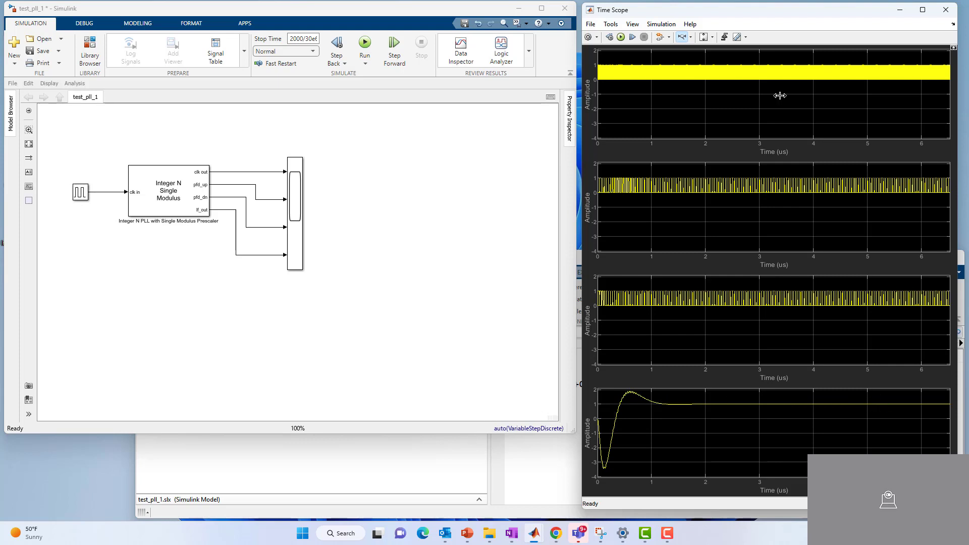
click(711, 38)
click(705, 63)
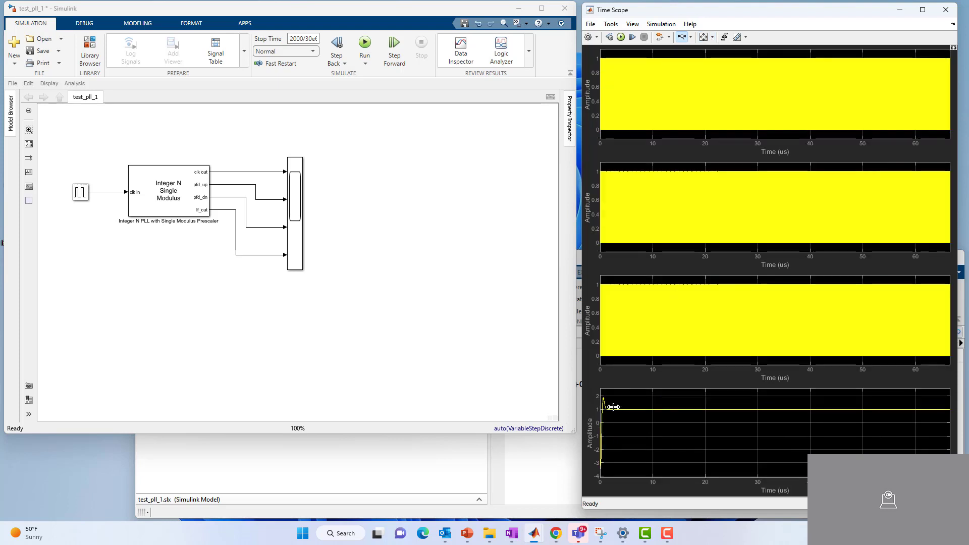
drag(620, 406, 567, 402)
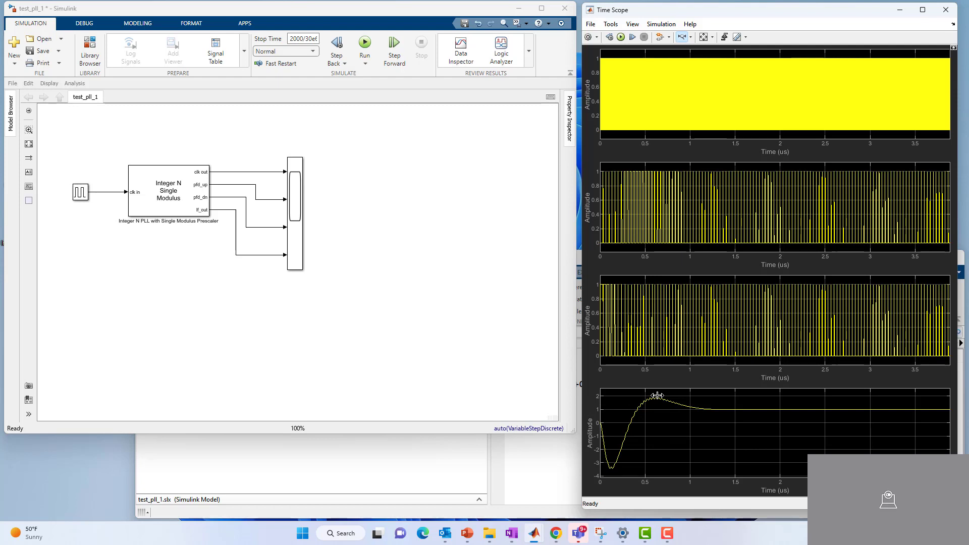
Restore the scope's full time range and examine the loop filter output's settled level with vertical zooming around amplitude 1
click(704, 39)
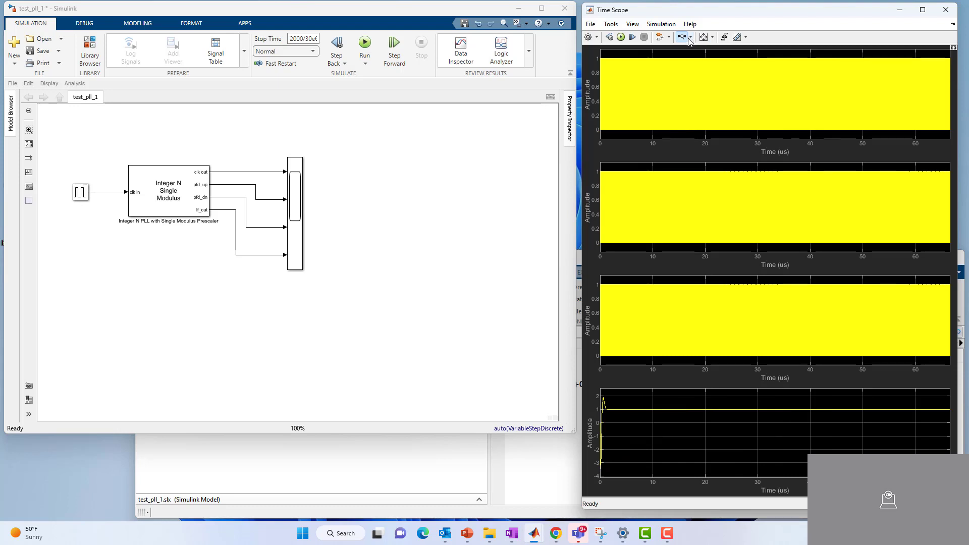
click(691, 38)
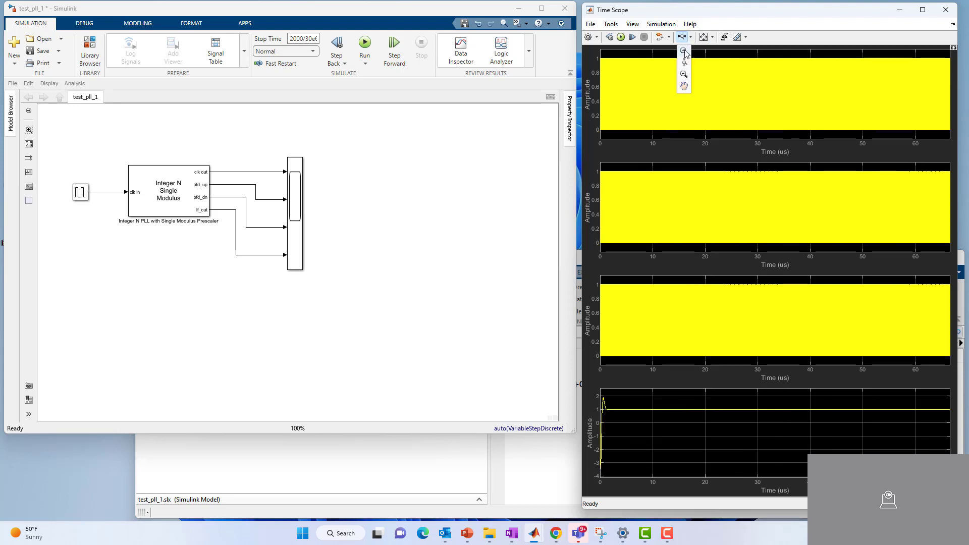
click(682, 66)
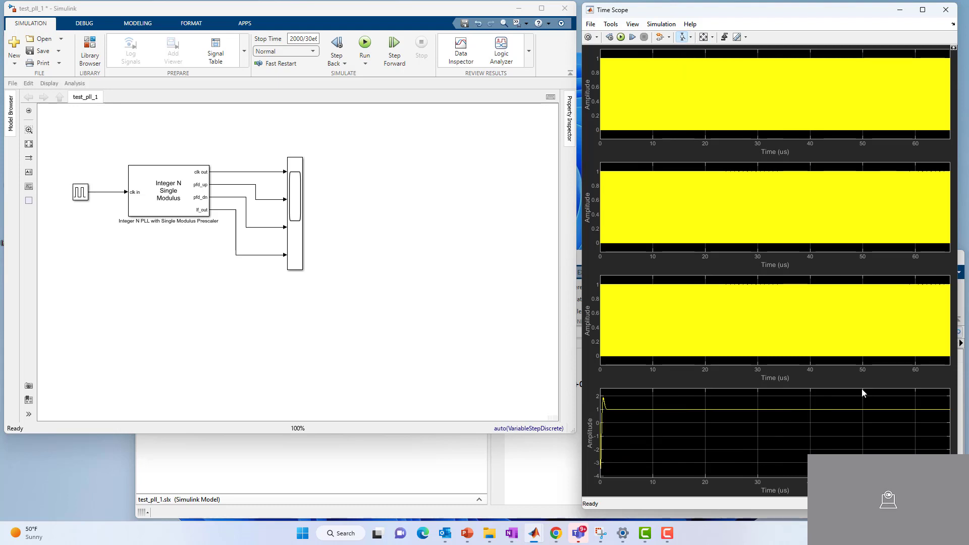
drag(859, 398, 838, 455)
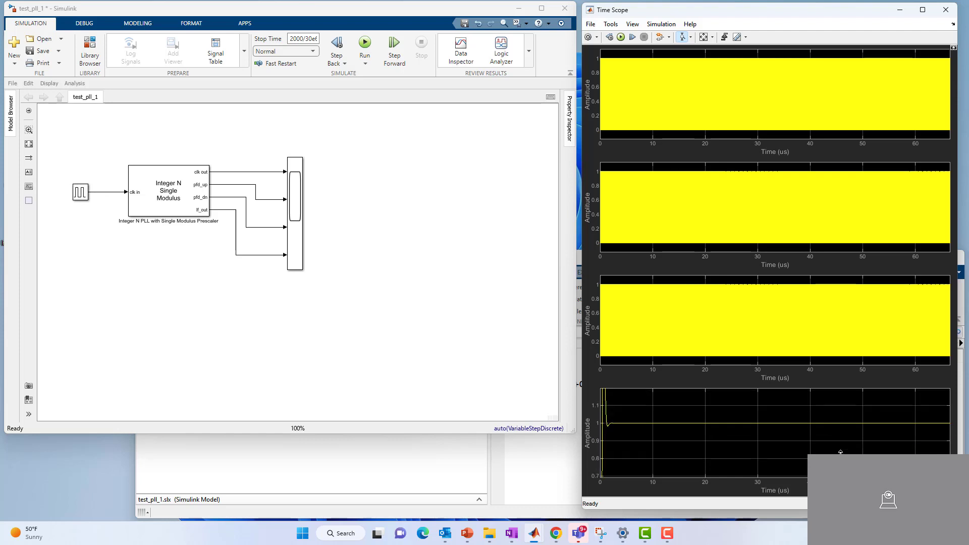
drag(813, 406, 820, 449)
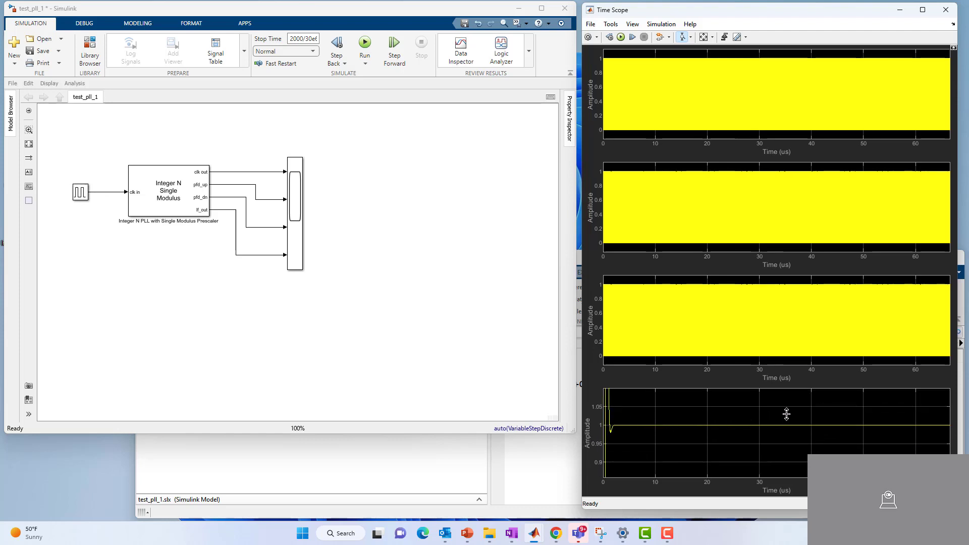
Restore the scope's full axes range and examine the first 0.25 µs of all four signals with time-axis zoom
drag(785, 410, 788, 447)
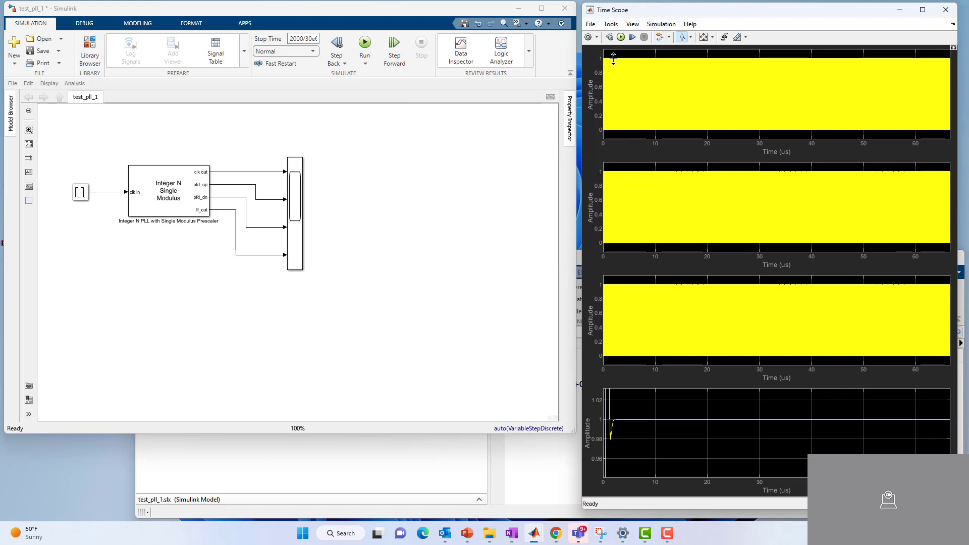
click(390, 253)
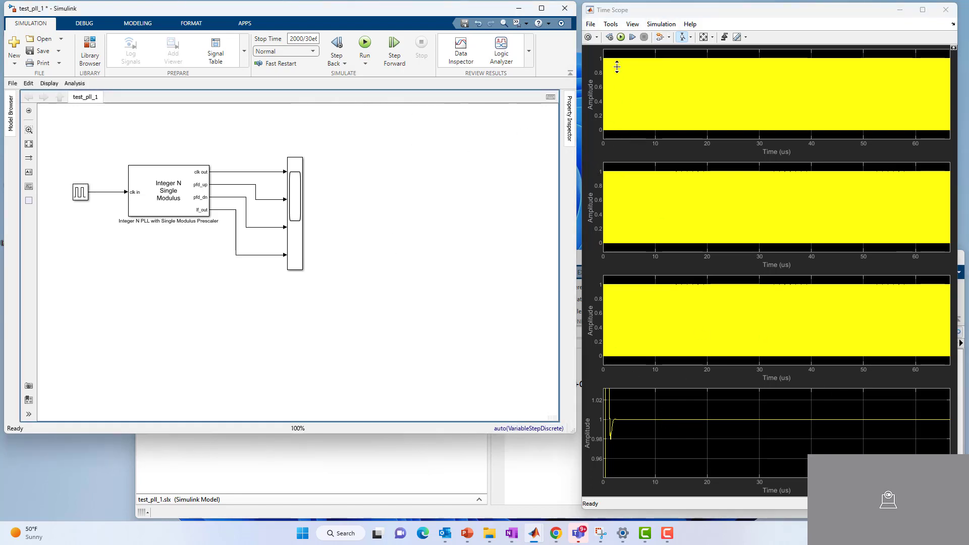
click(704, 37)
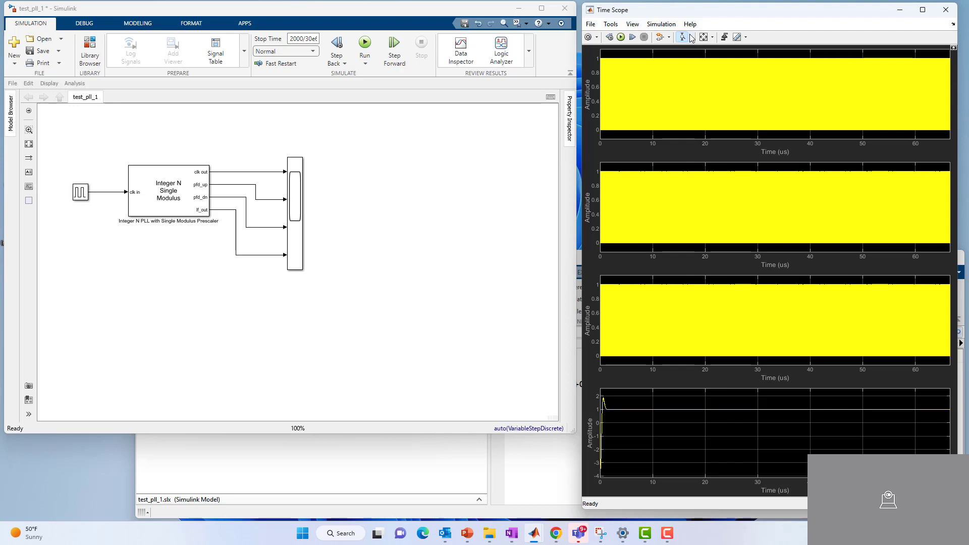
click(690, 37)
click(684, 62)
drag(607, 95, 544, 88)
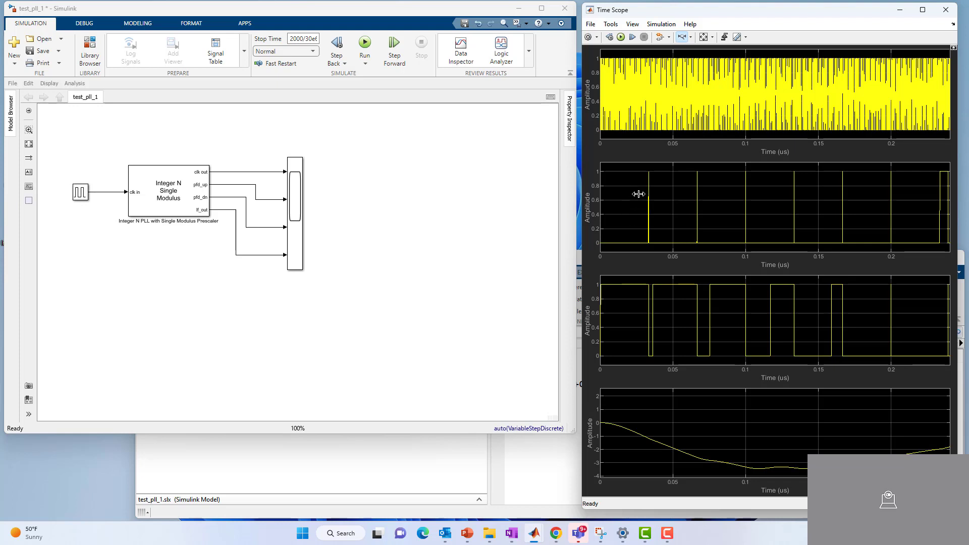
click(298, 188)
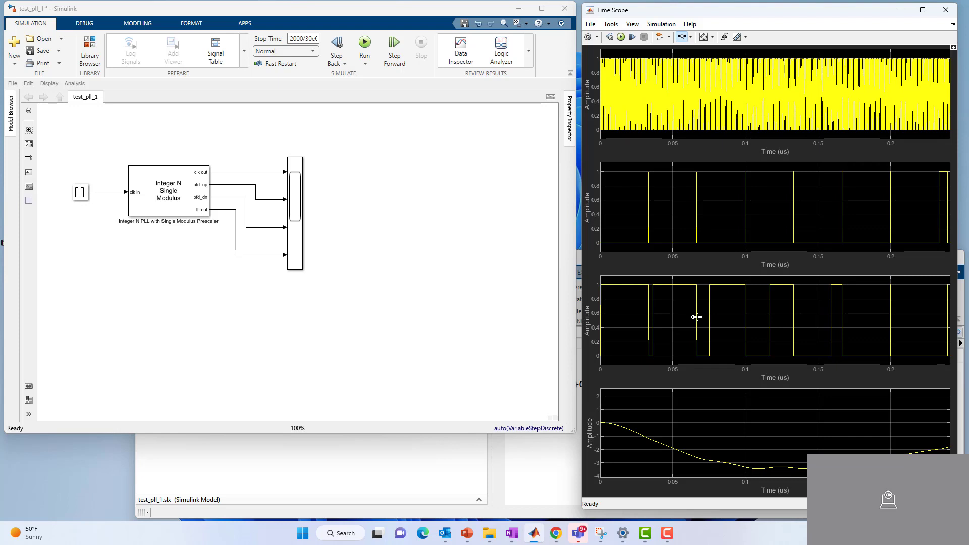
click(685, 38)
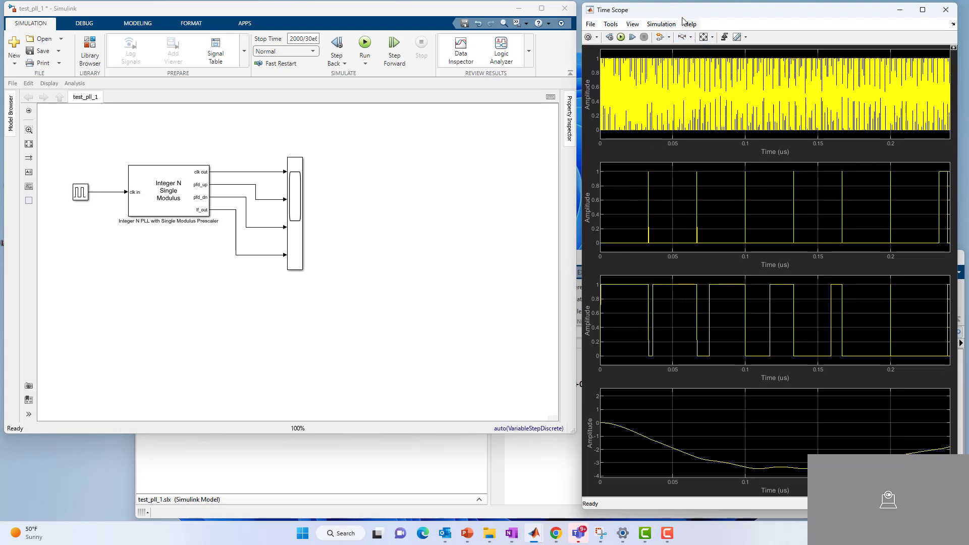
click(682, 38)
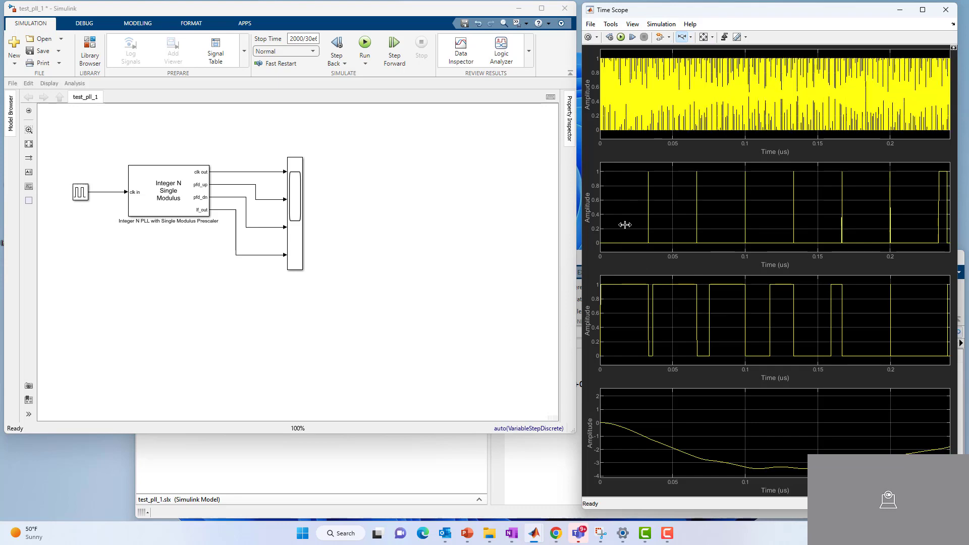
click(634, 306)
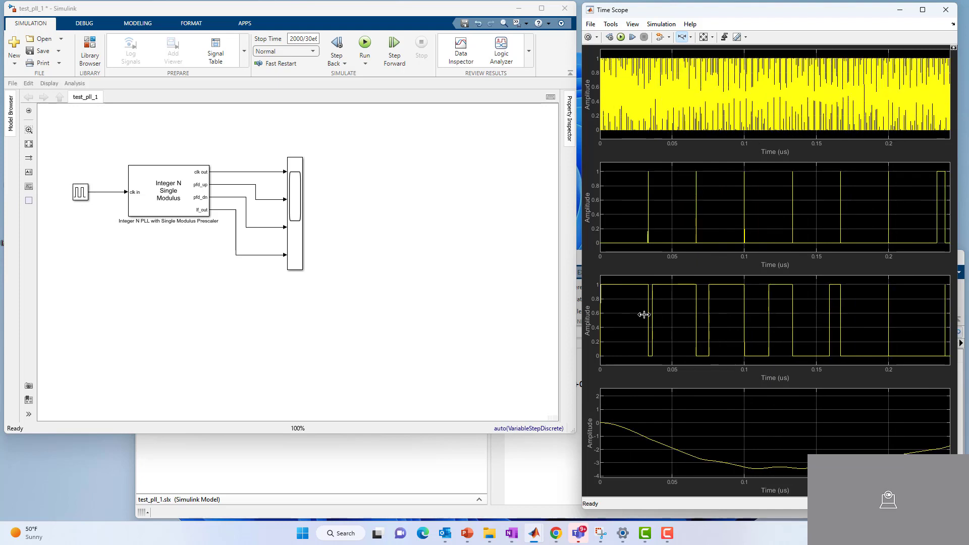
Examine the PFD pulses and loop filter output between about 0.1 and 1.3 µs, and restore the scope's full range
click(704, 37)
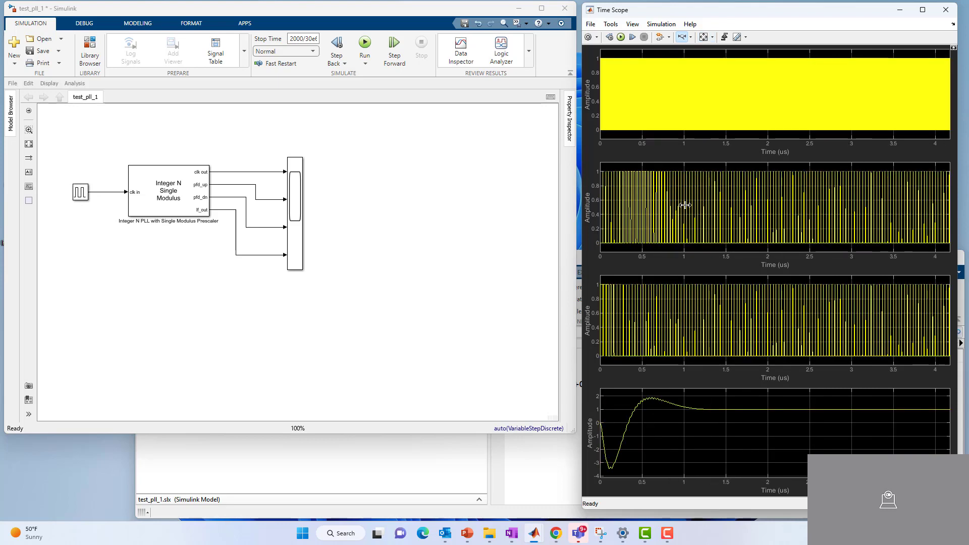
drag(612, 205, 707, 205)
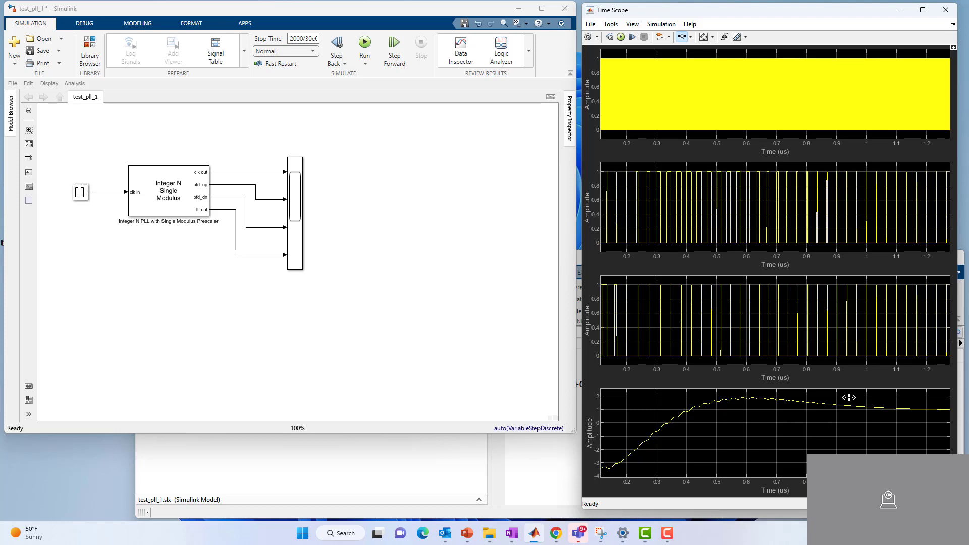
click(704, 37)
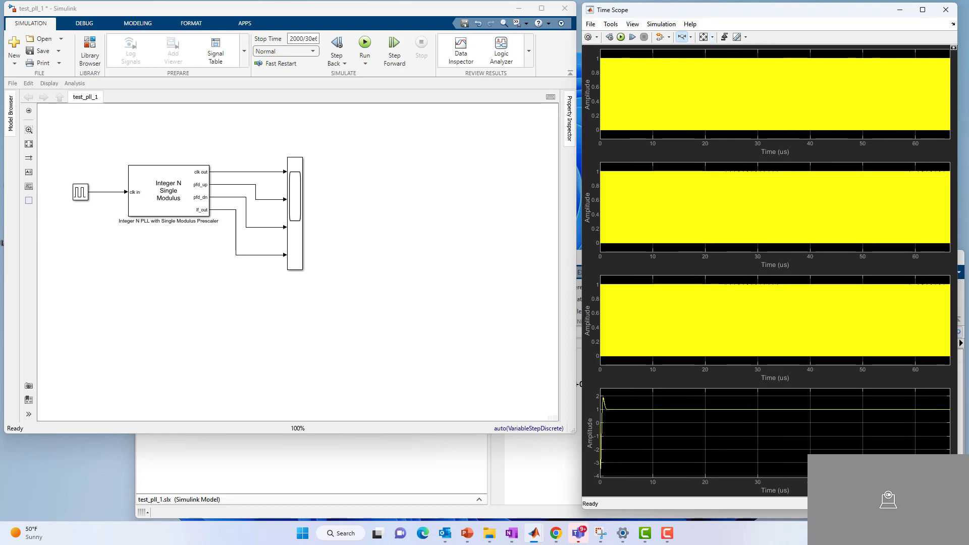
Review the Integer N PLL block's parameters, including its Edit System option, and close them without changes
click(208, 210)
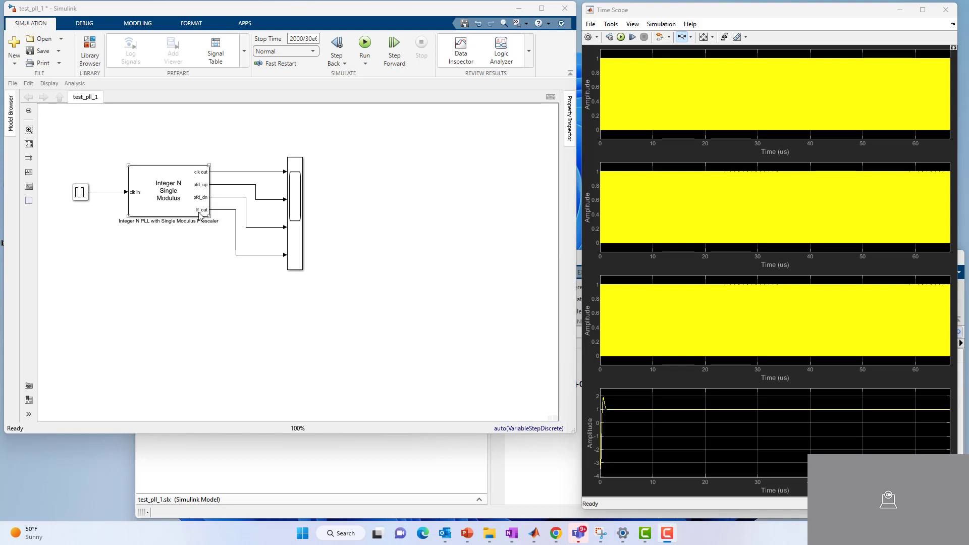
click(85, 193)
click(188, 194)
double_click(153, 197)
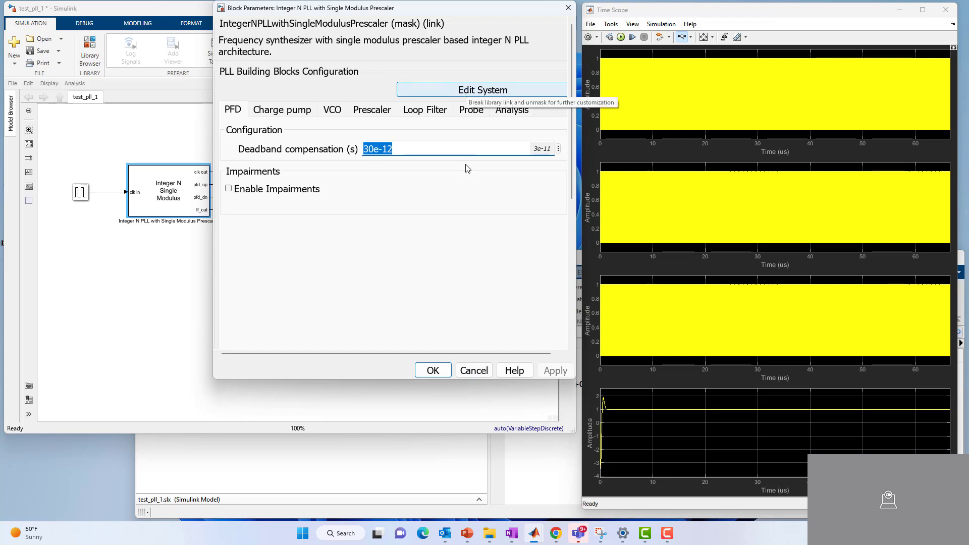
click(472, 371)
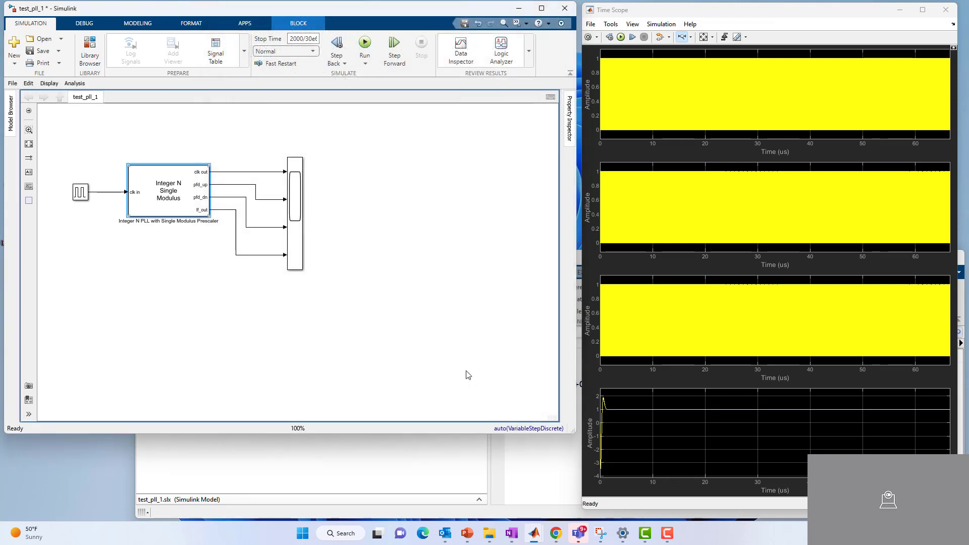
Look under the mask of the Integer N PLL block and return to the top-level model
right_click(151, 191)
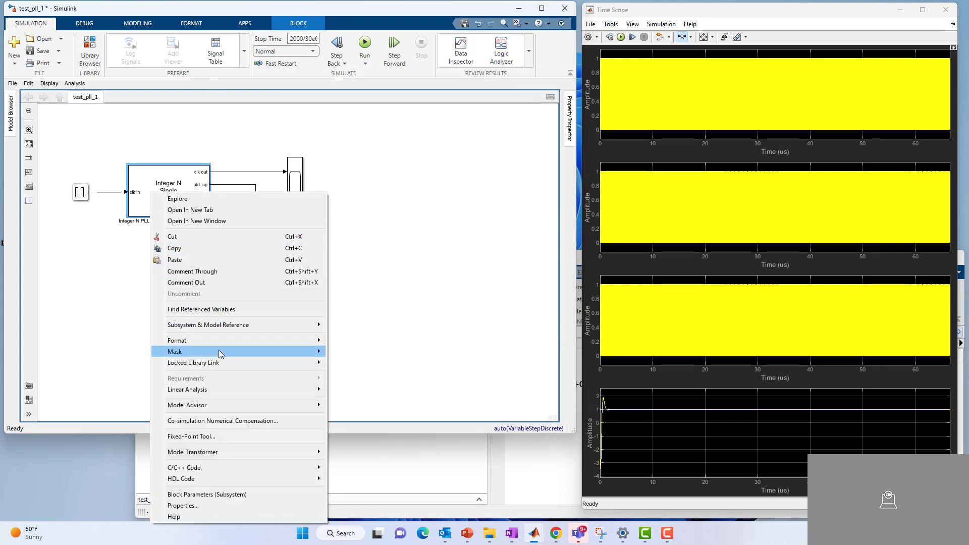
mouse_move(287, 352)
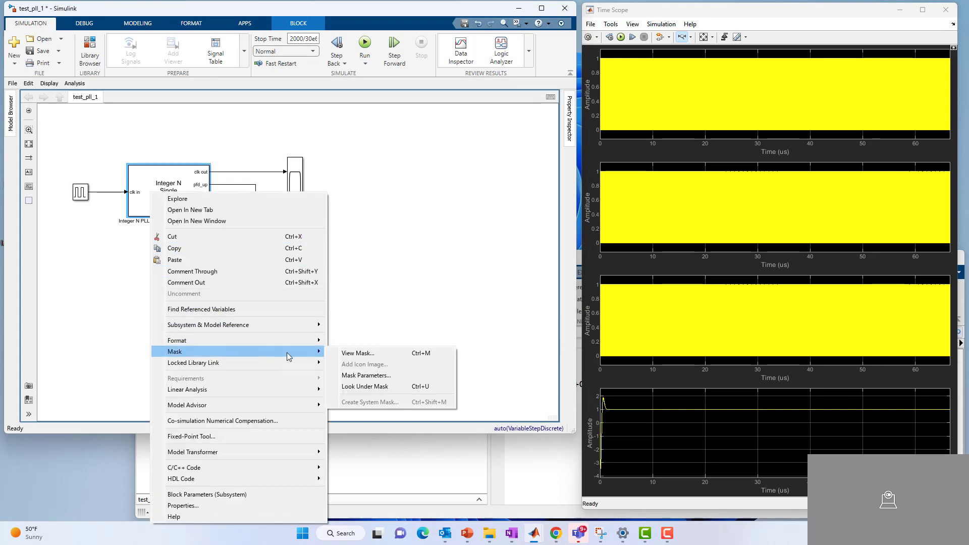
click(372, 387)
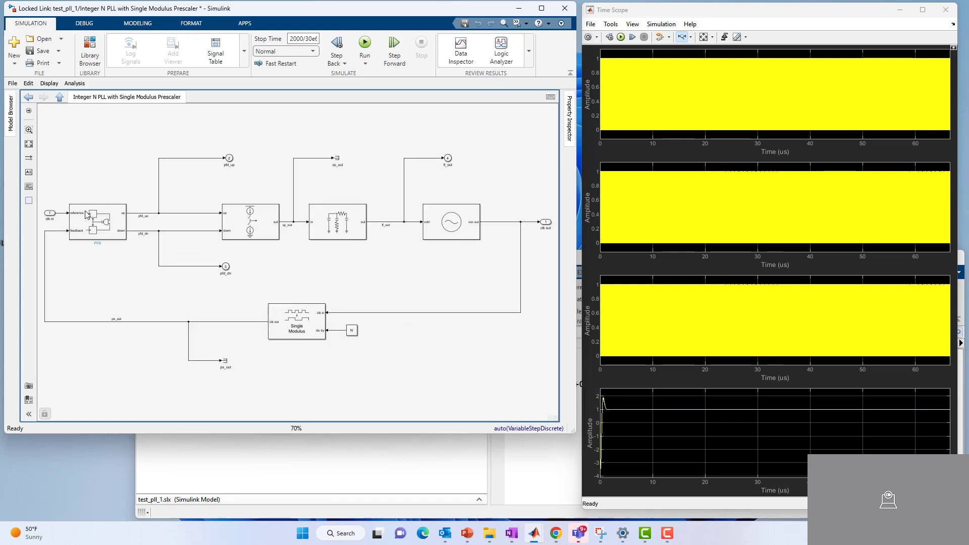
click(61, 99)
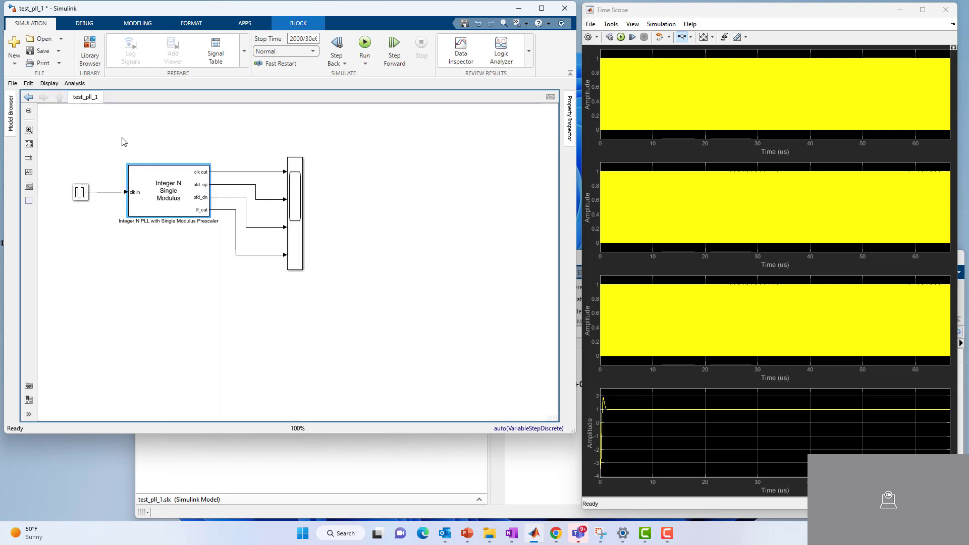
Break the Integer N PLL block's library link and mask with Edit System, and open the resulting subsystem
double_click(183, 202)
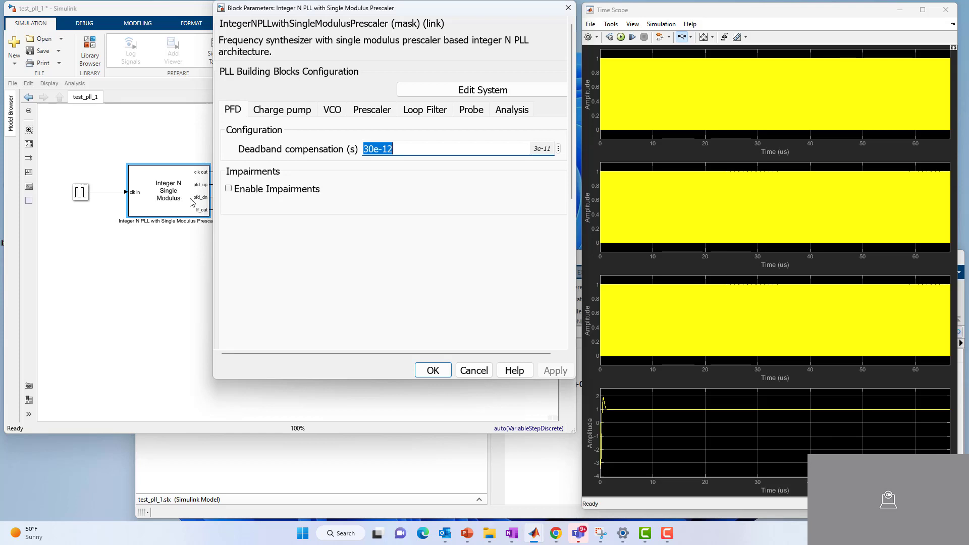
click(458, 91)
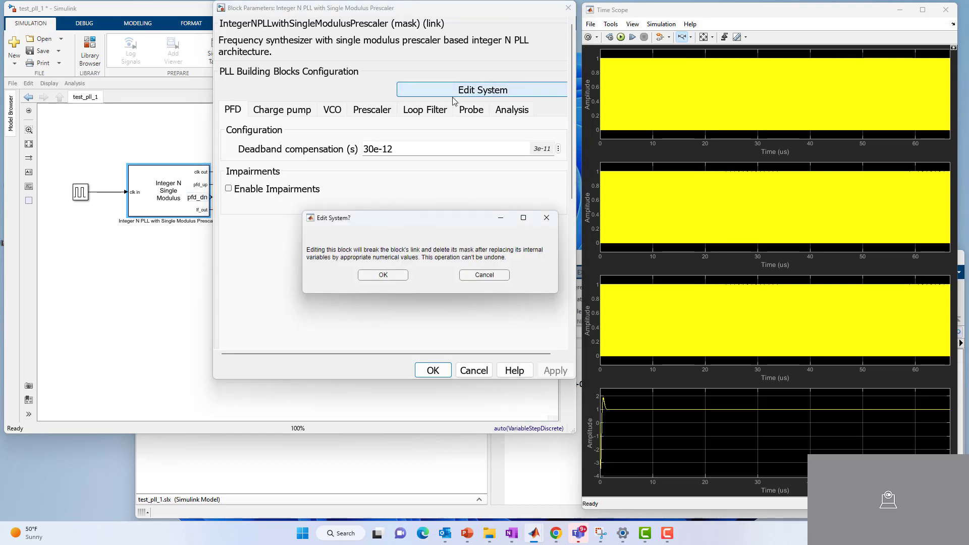
click(382, 275)
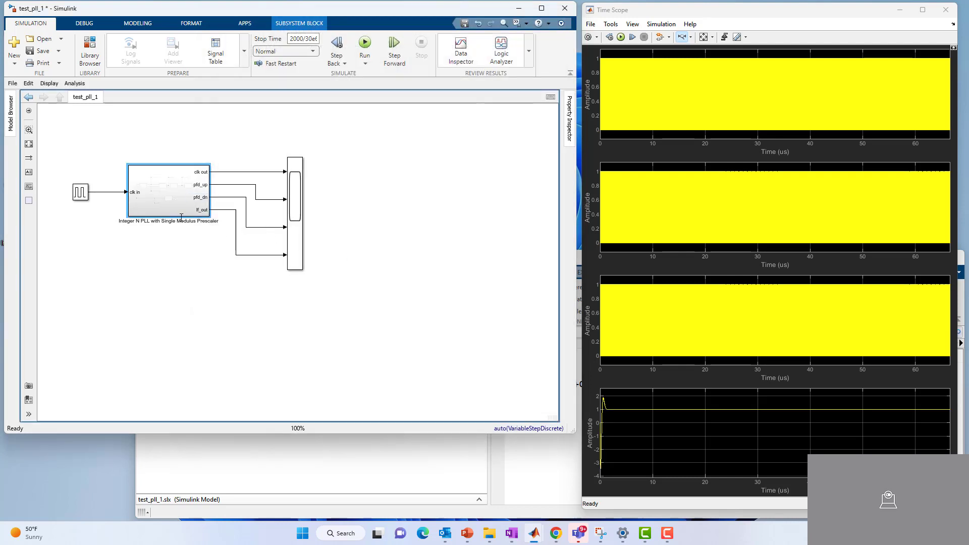
drag(257, 153, 317, 299)
key(space)
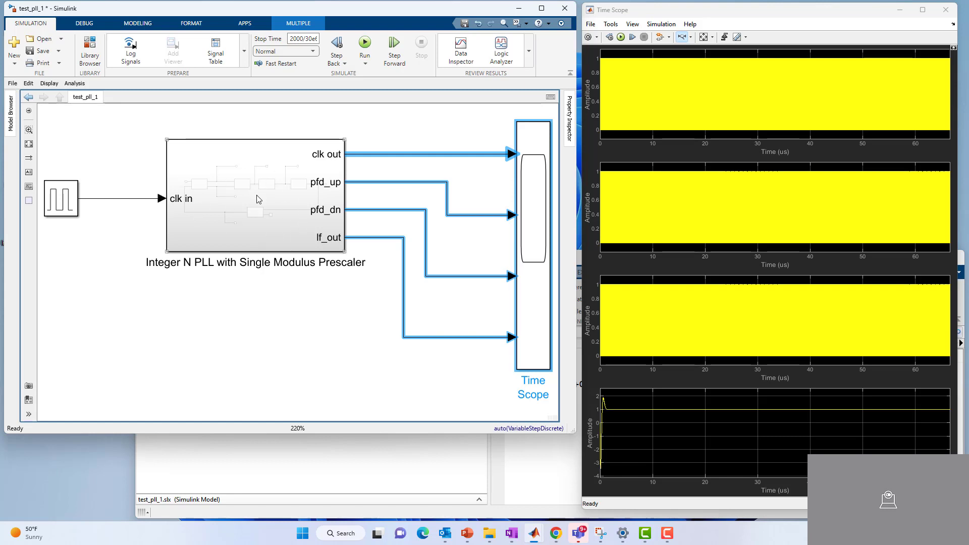
double_click(257, 198)
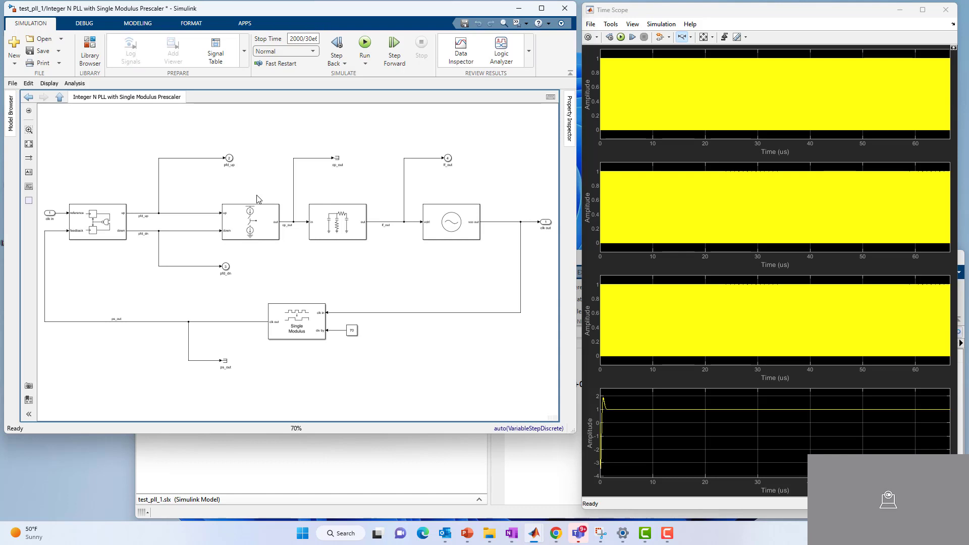
Nudge the PFD block upward and back down to its original place in the PLL subsystem
click(452, 221)
click(105, 224)
click(91, 226)
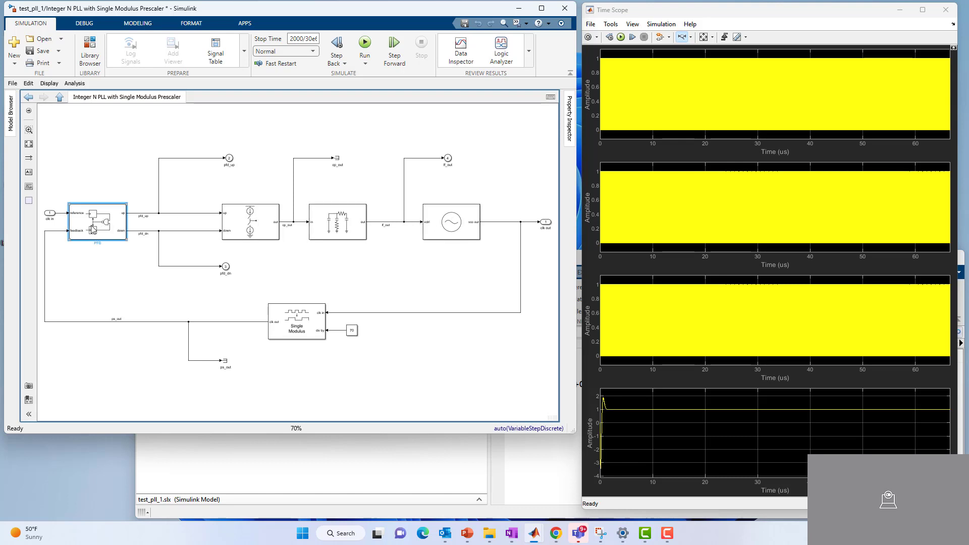
key(Up)
key(Up)
key(Up)
key(Up)
key(Up)
key(Up)
key(Up)
key(Up)
key(Up)
key(Up)
key(Down)
key(Down)
key(Down)
key(Down)
key(Down)
key(Down)
key(Down)
key(Down)
key(Down)
key(Down)
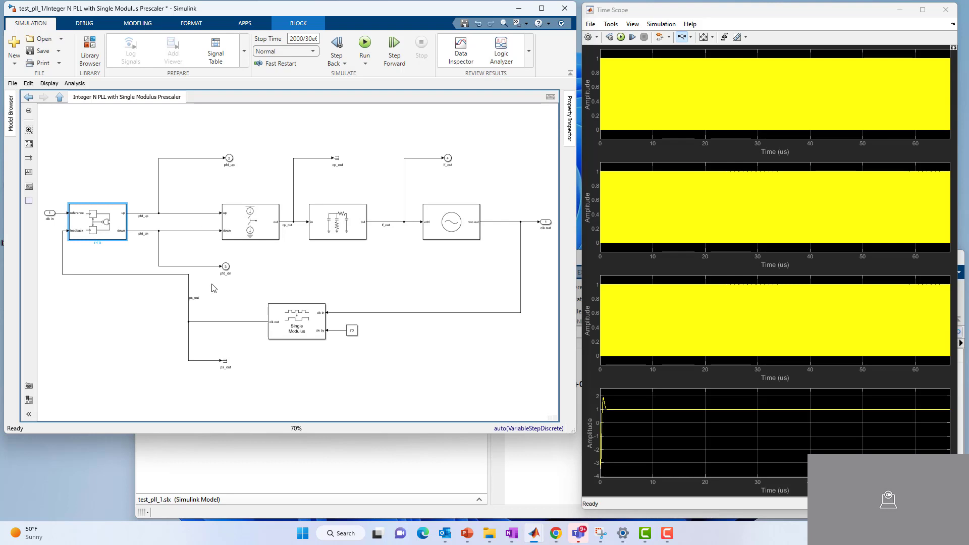
Add a Gain block and insert it into the line between the loop filter and the VCO
click(126, 353)
text(gain)
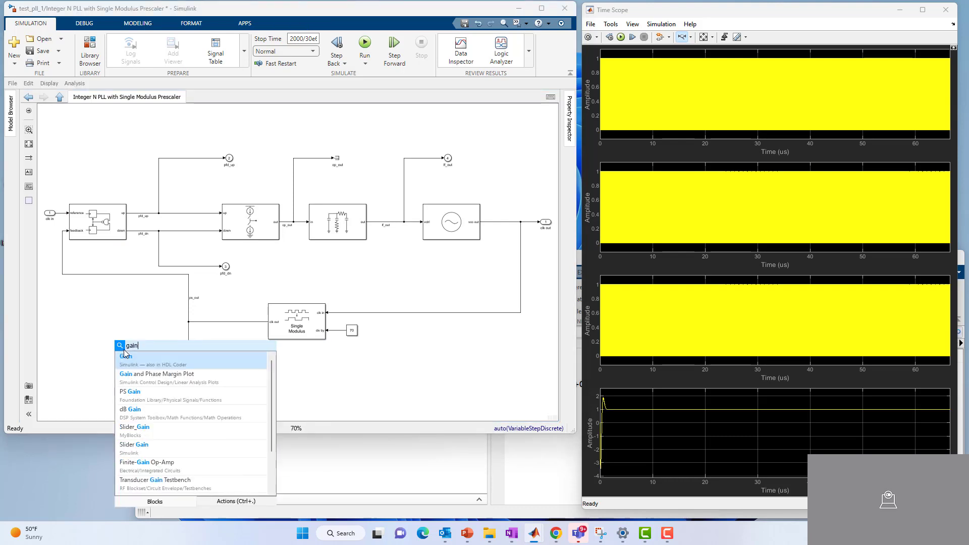
click(144, 360)
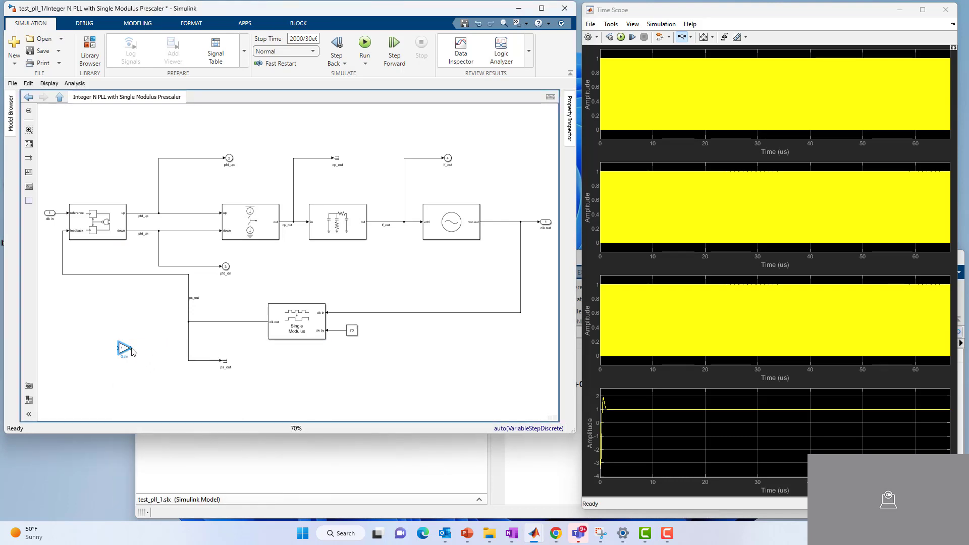
drag(126, 350, 388, 223)
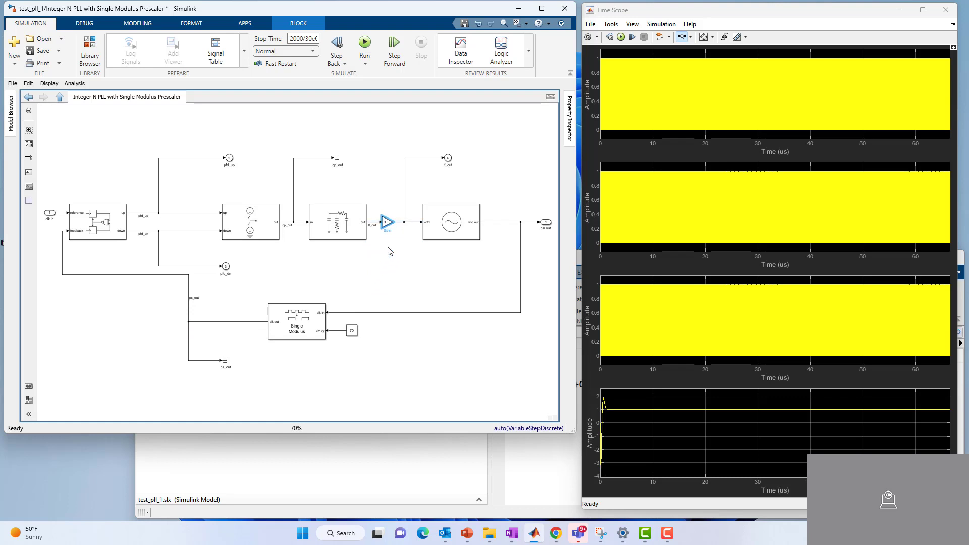
Set the inserted Gain block's gain to 2
double_click(388, 223)
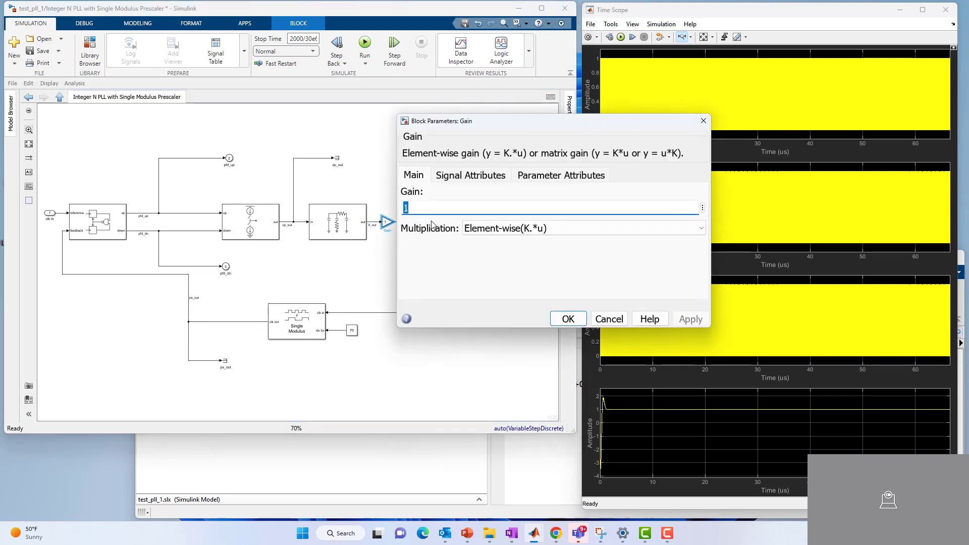
double_click(414, 212)
text(2)
key(Return)
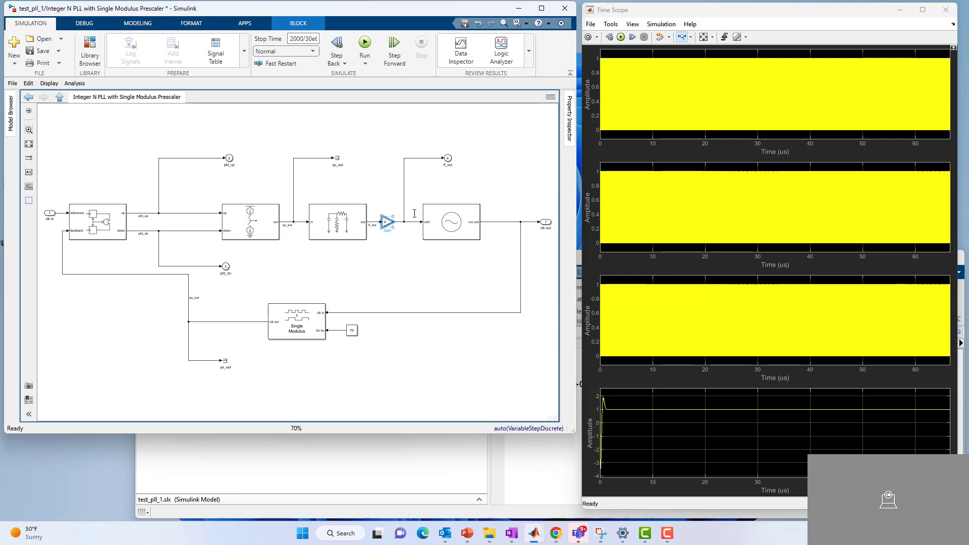
Recheck the Gain block's parameters and delete the block from the line between the loop filter and the VCO
double_click(387, 223)
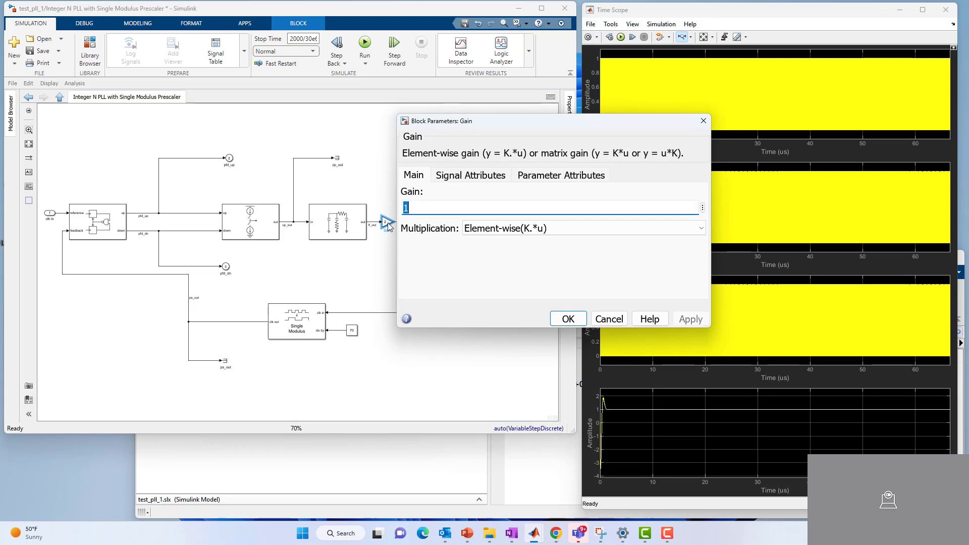
key(Return)
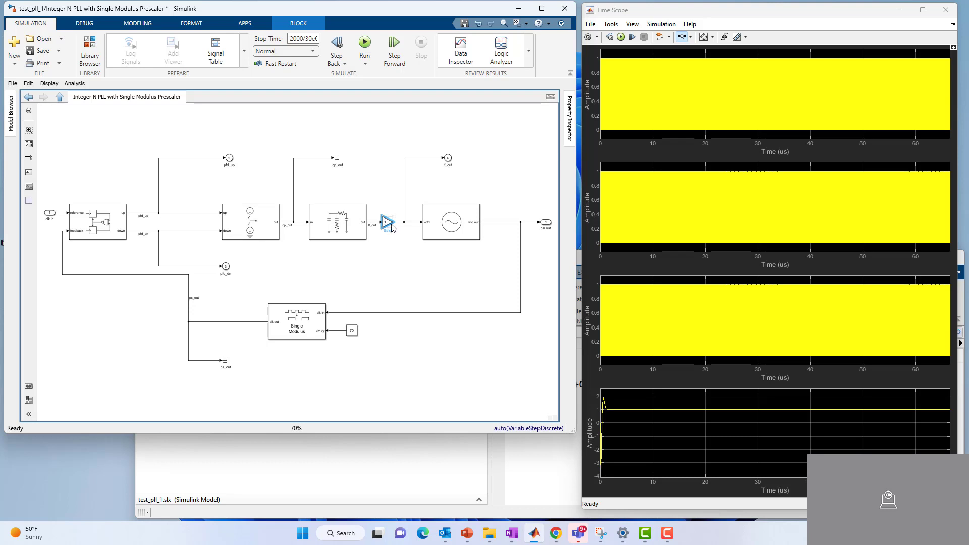
key(Delete)
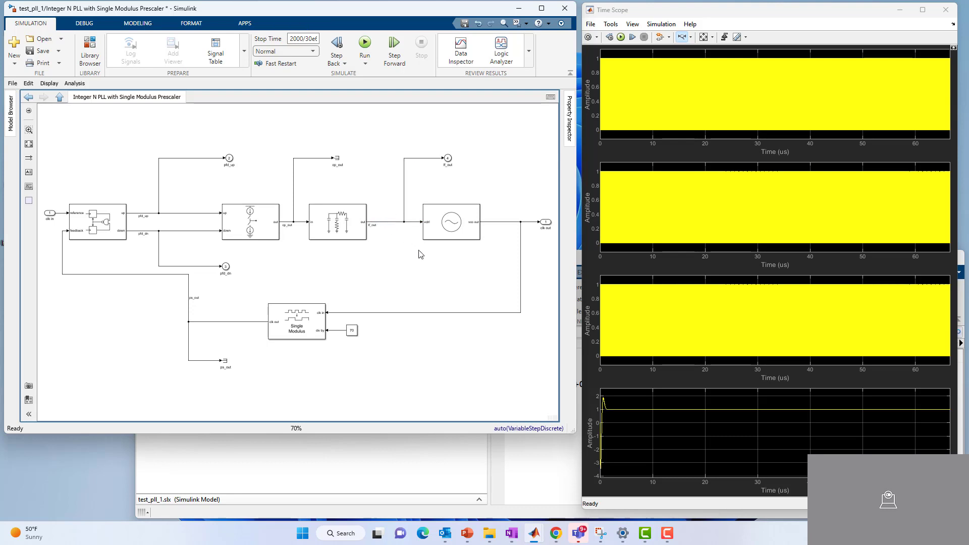
Set the VCO block's voltage sensitivity to 50e6 Hz/V
double_click(455, 228)
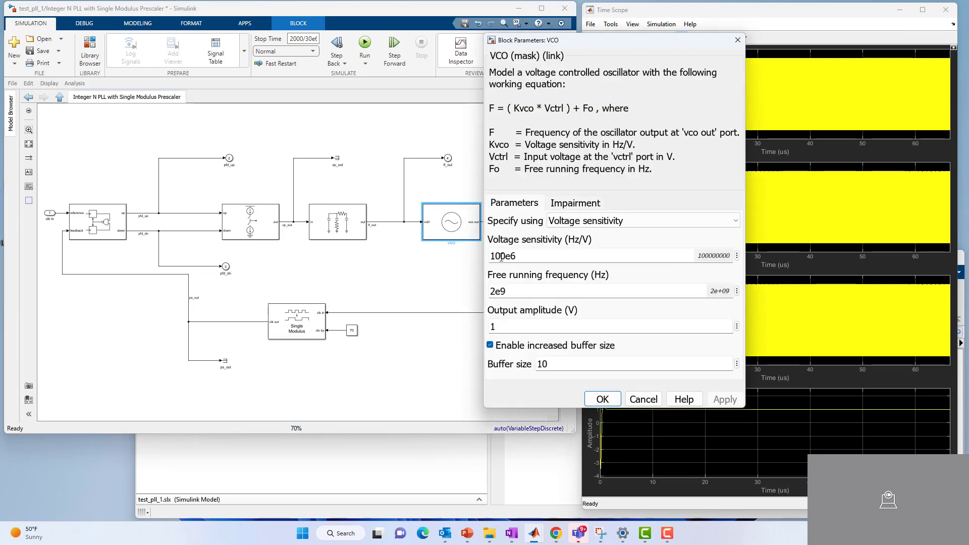
double_click(501, 256)
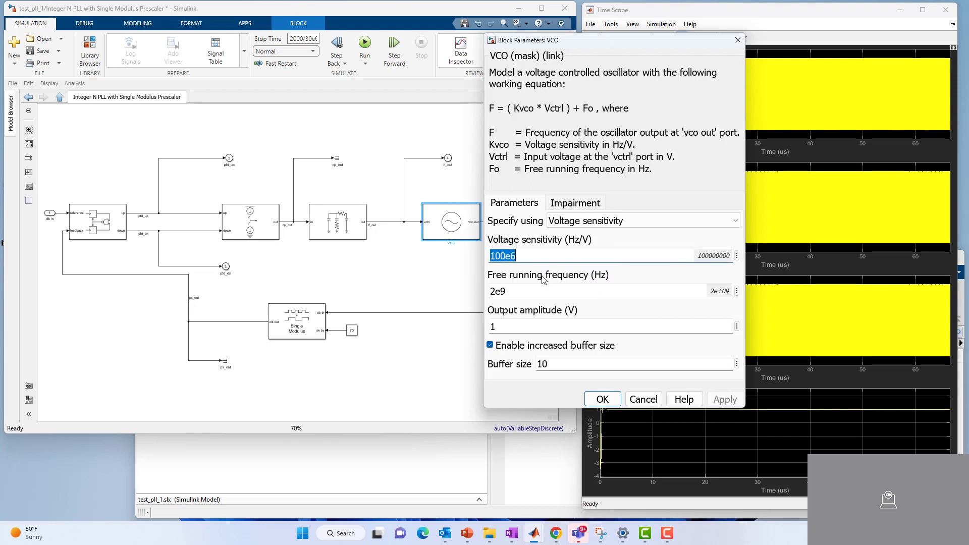
click(543, 252)
key(Left)
key(Left)
key(Left)
key(Right)
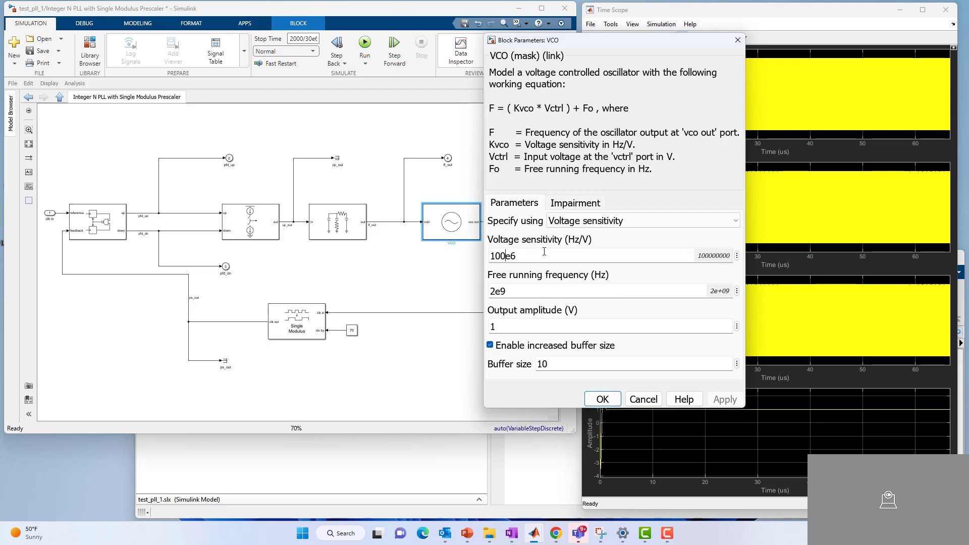
key(BackSpace)
key(BackSpace)
key(BackSpace)
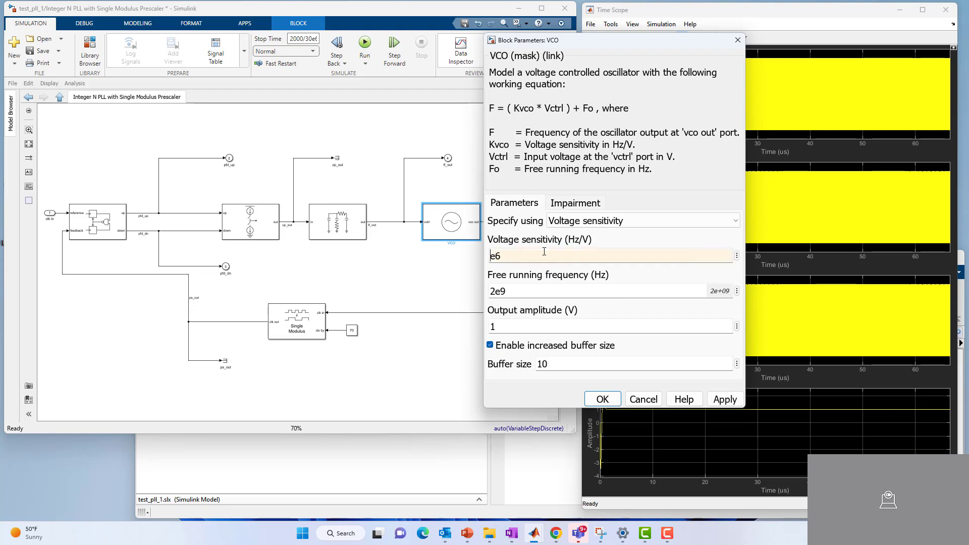
text(50)
Set the VCO's free running frequency to 1.5e9 Hz and accept the block parameters
click(516, 292)
key(BackSpace)
text(1.)
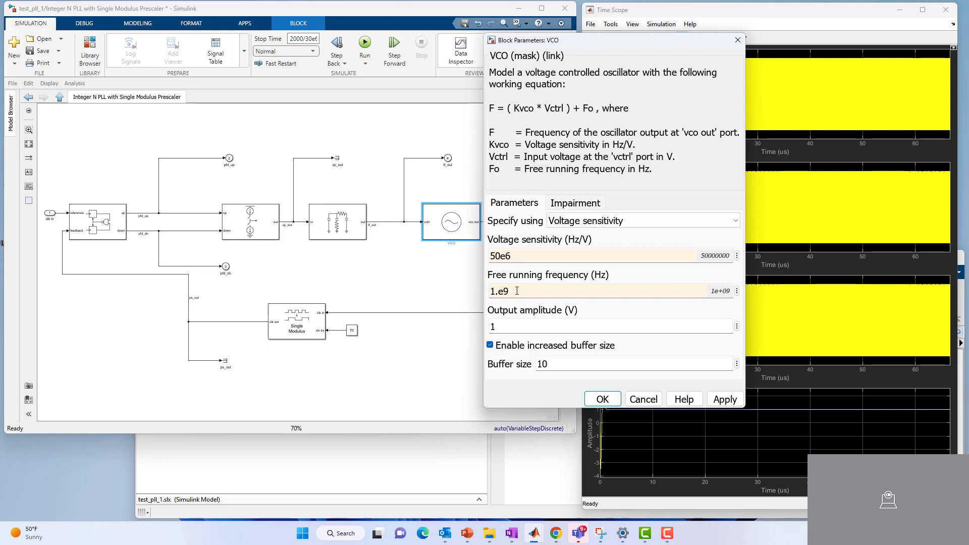
text(5)
click(715, 399)
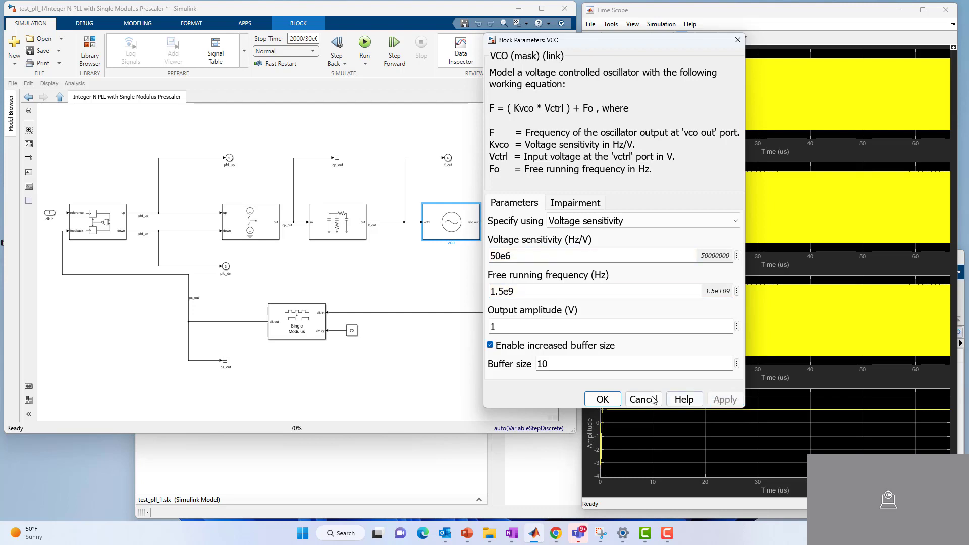
click(602, 399)
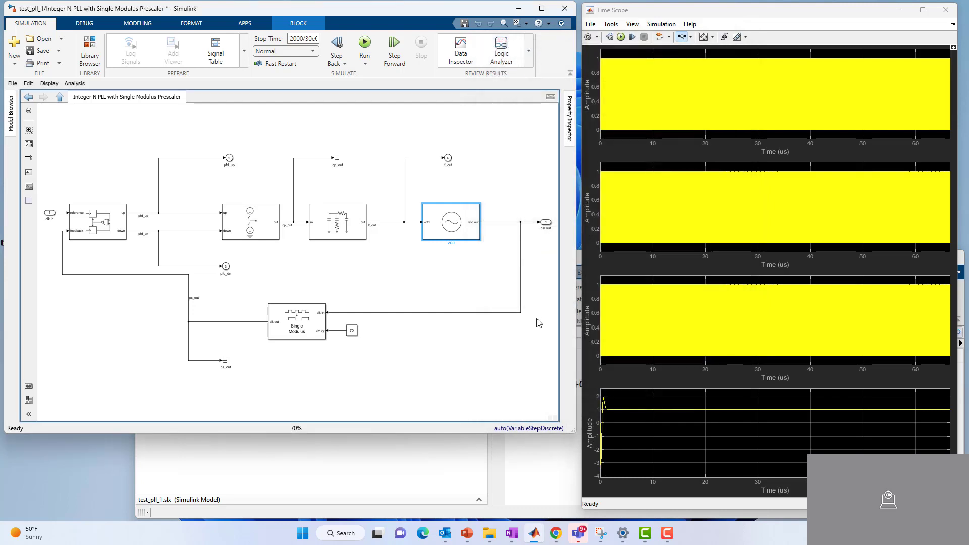
Start and stop a simulation run, shorten the stop time to 200/30e6 and run the simulation again
click(364, 46)
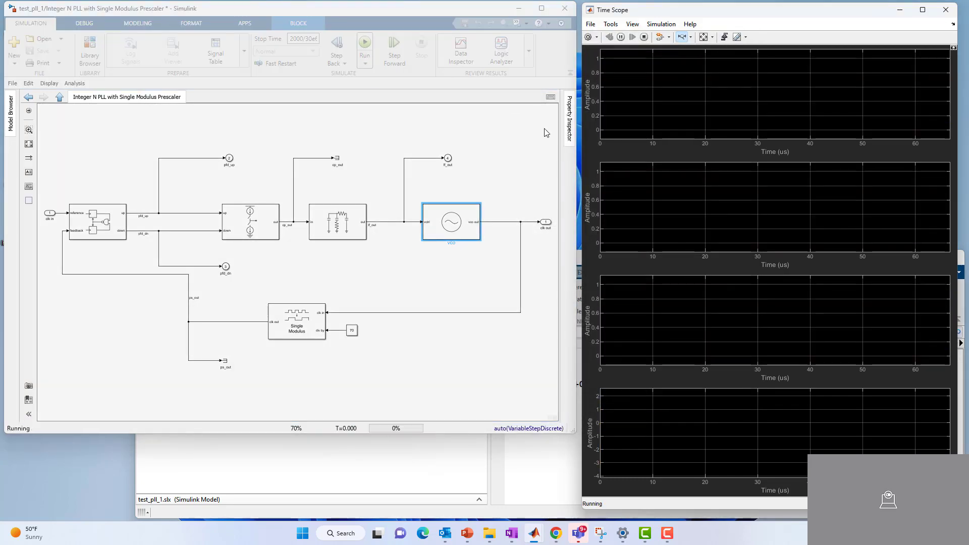
click(644, 38)
click(301, 40)
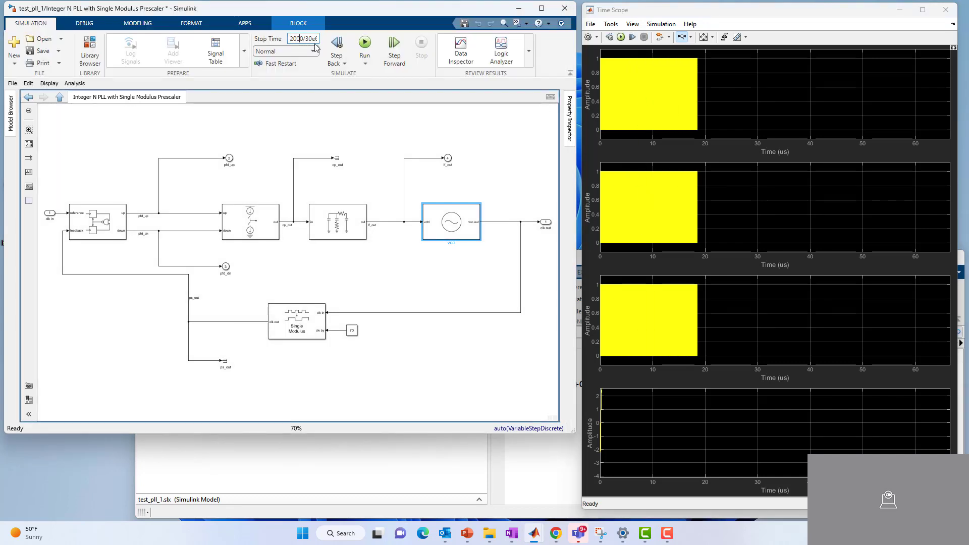
key(BackSpace)
click(365, 43)
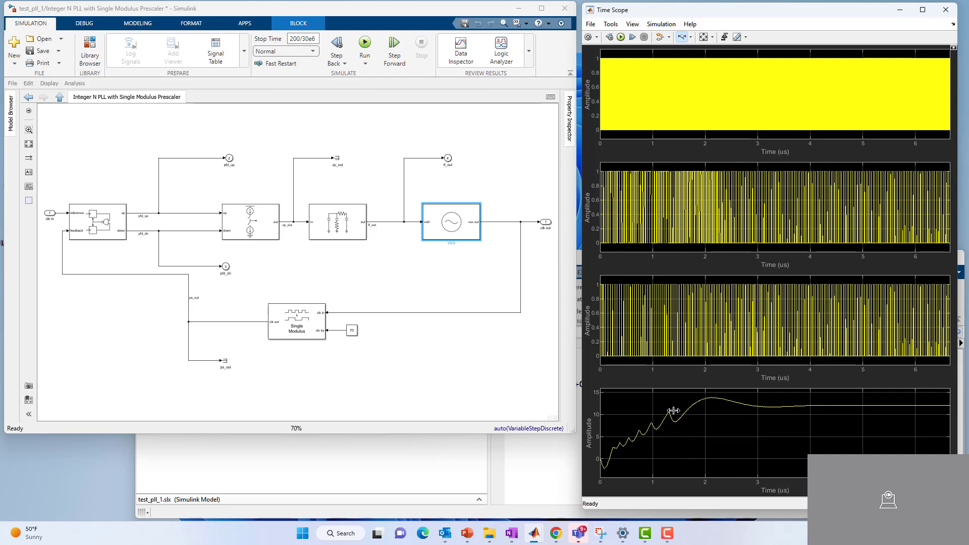
Examine the loop filter voltage's rise and peak around 2 µs in the Time Scope, and restore the full view
drag(671, 403, 727, 423)
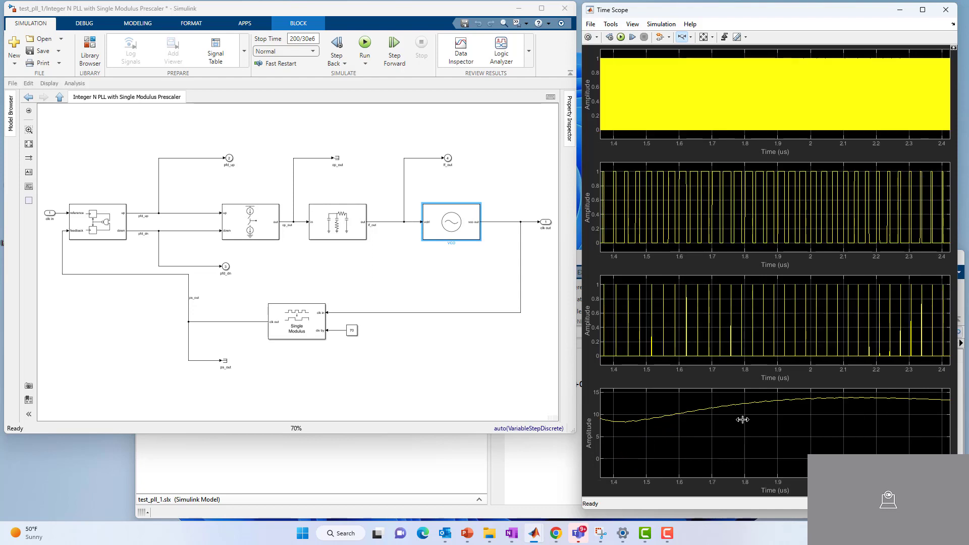
click(703, 38)
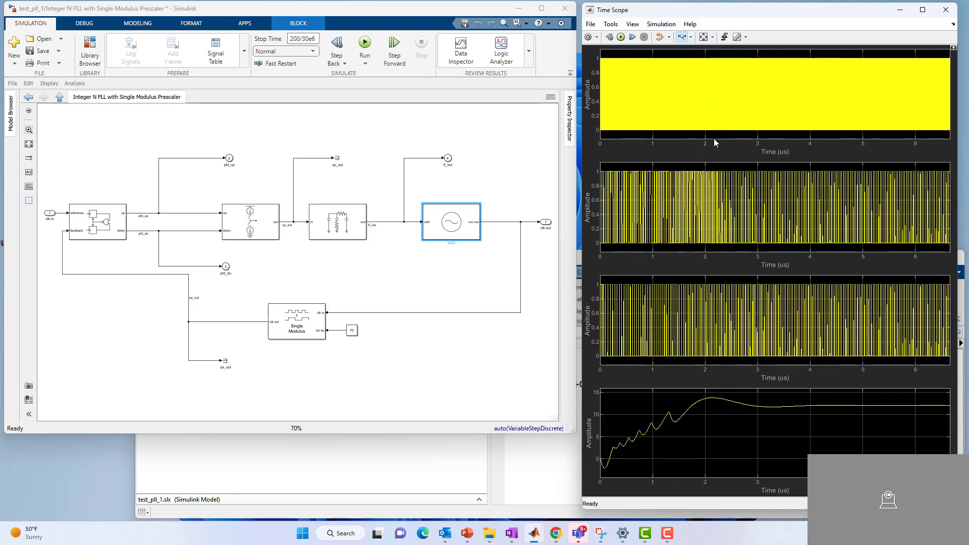
click(692, 40)
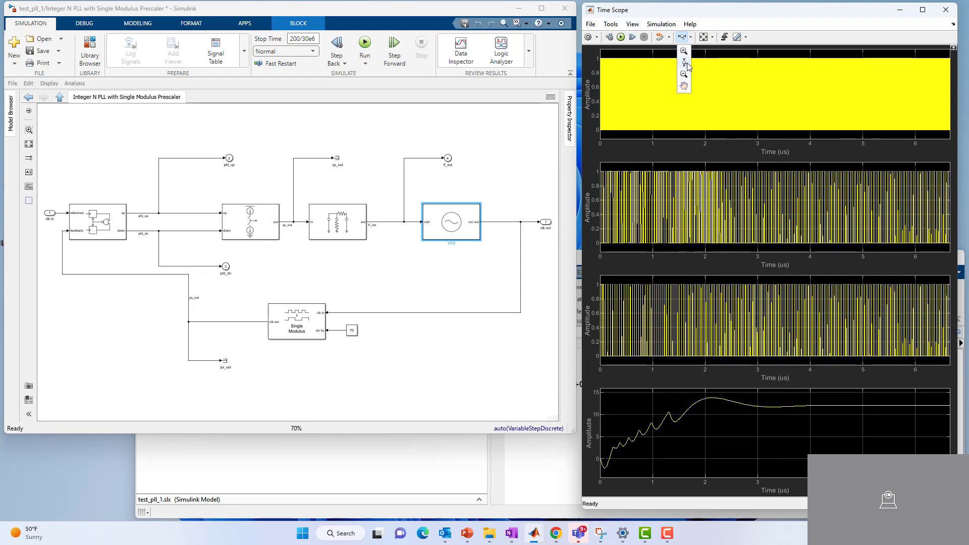
click(685, 52)
drag(769, 415, 693, 379)
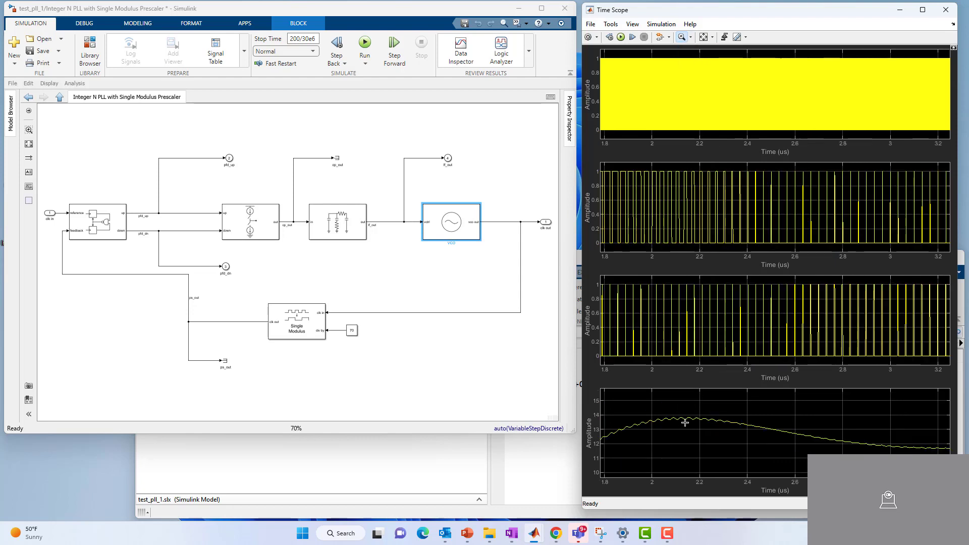
drag(633, 404, 741, 428)
right_click(734, 413)
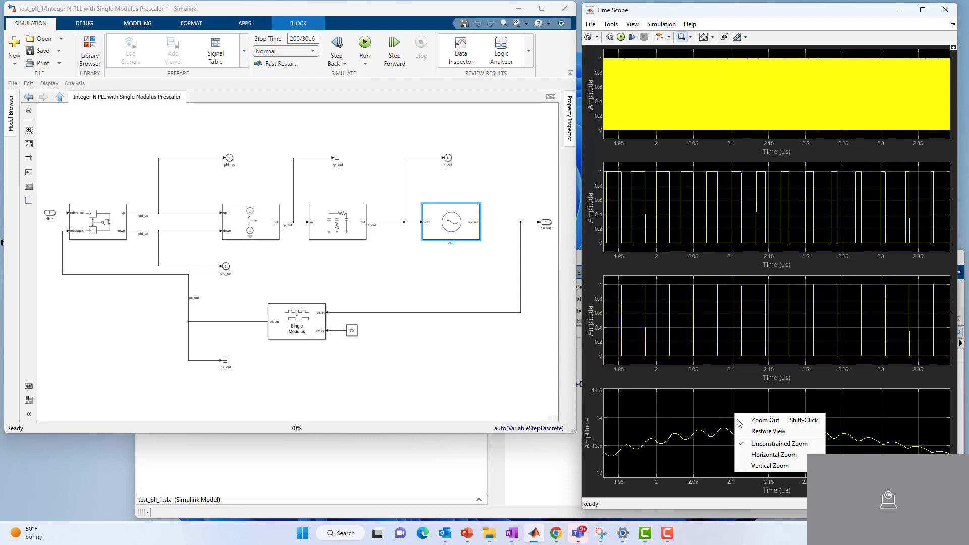
click(748, 433)
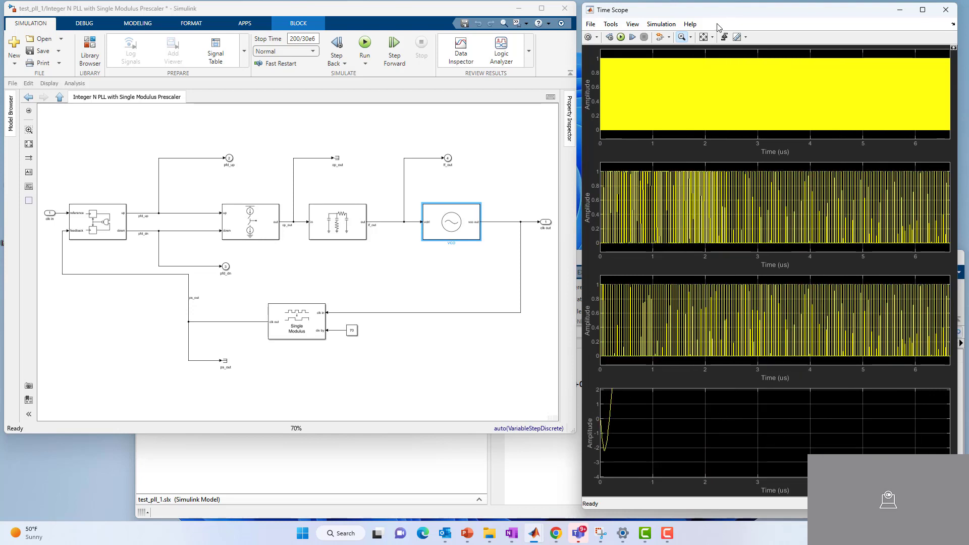
click(704, 37)
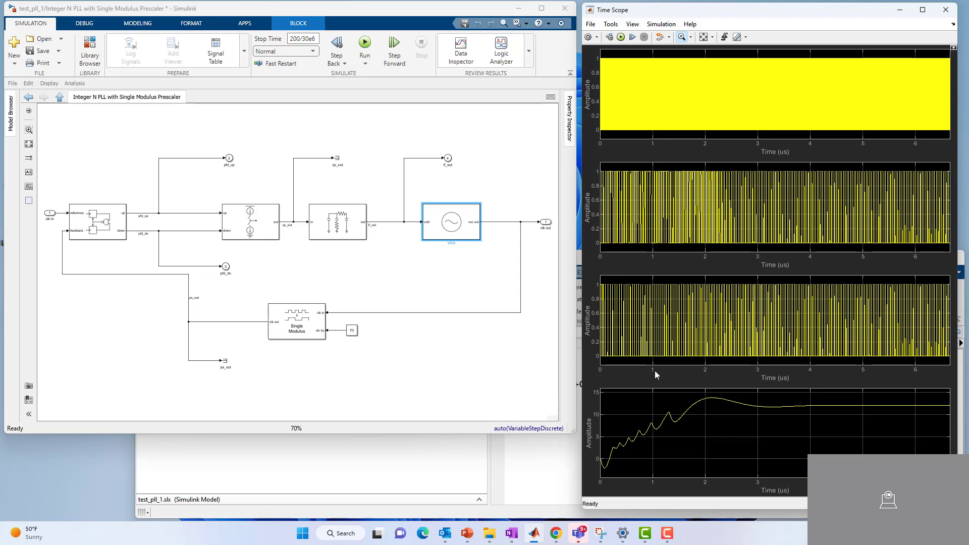
Widen the Time Scope and examine the PFD up and down pulses between about 0.1 and 0.45 µs, and restore the full view
drag(619, 337, 641, 336)
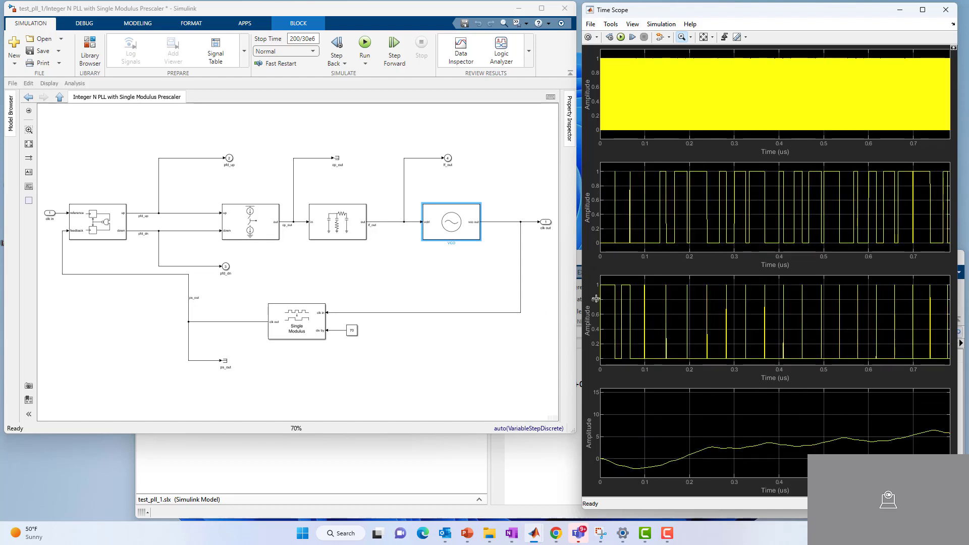
drag(580, 305, 104, 305)
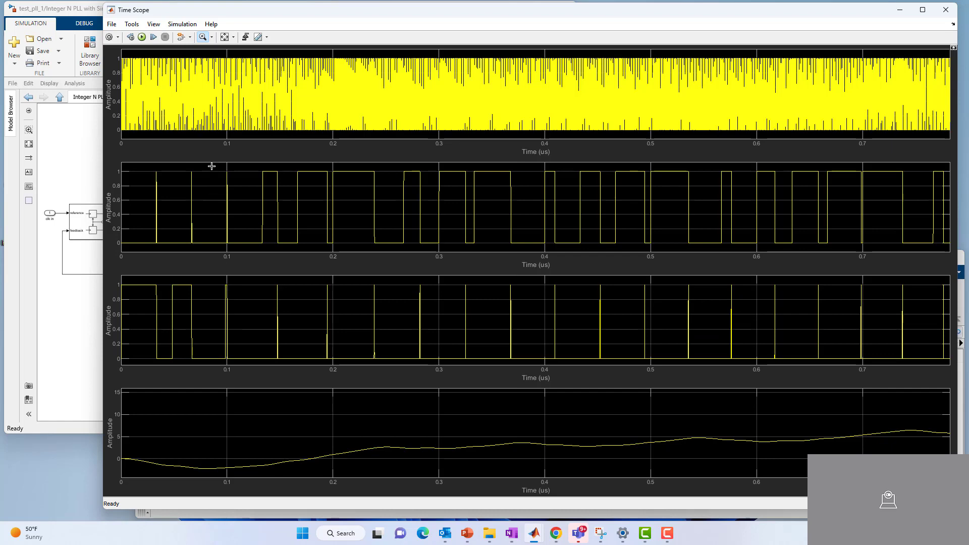
drag(212, 165, 437, 368)
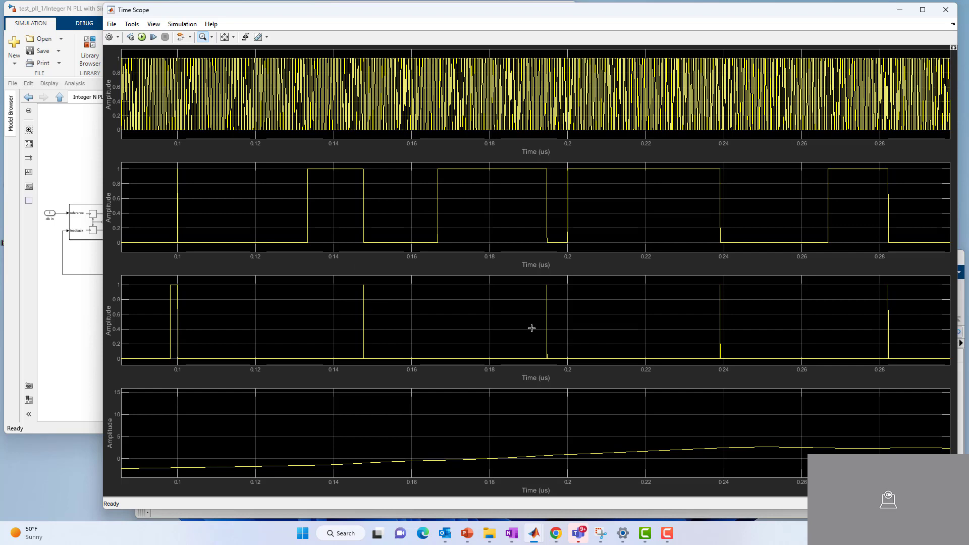
scroll(225, 318, down, 5)
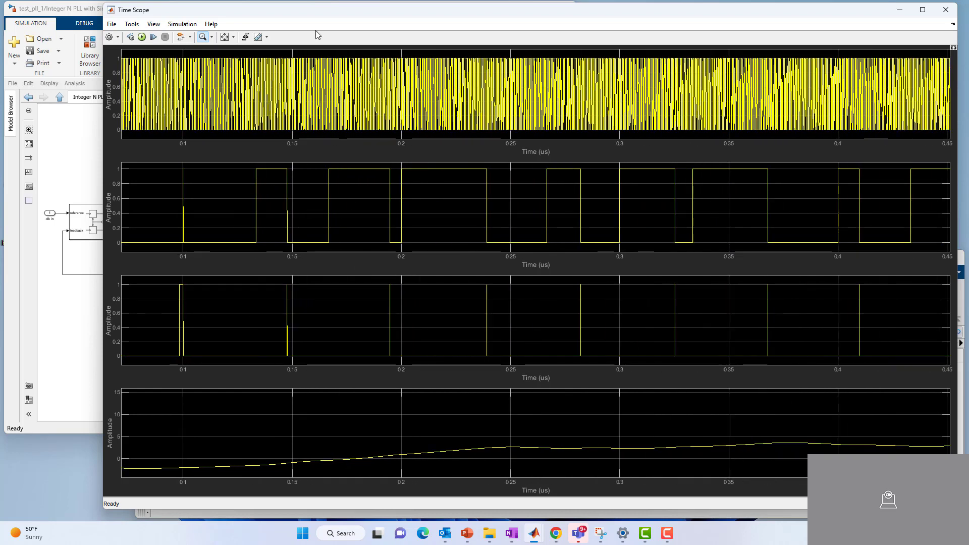
click(225, 37)
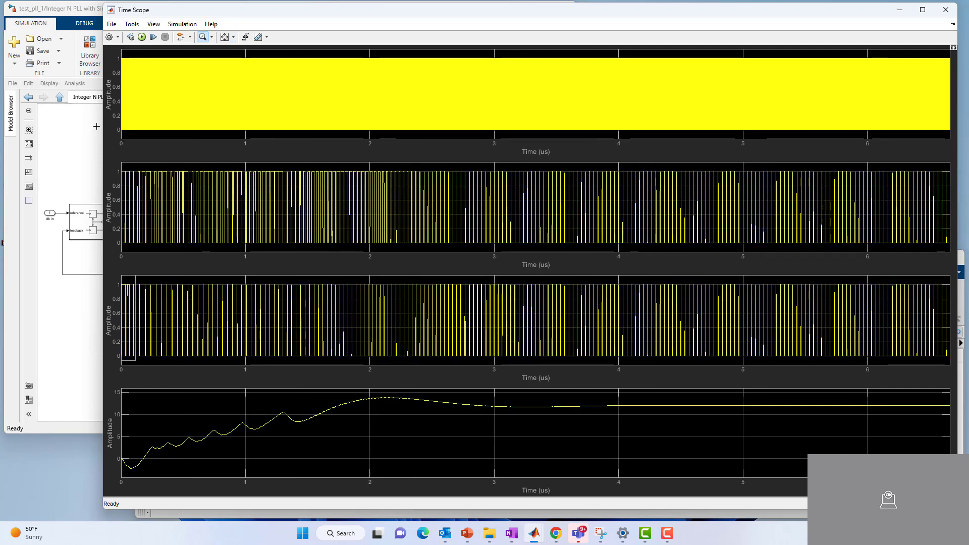
Examine the PFD pulses in the first 0.12 µs or so, restore the full view and shift the Time Scope window slightly
drag(136, 360, 96, 126)
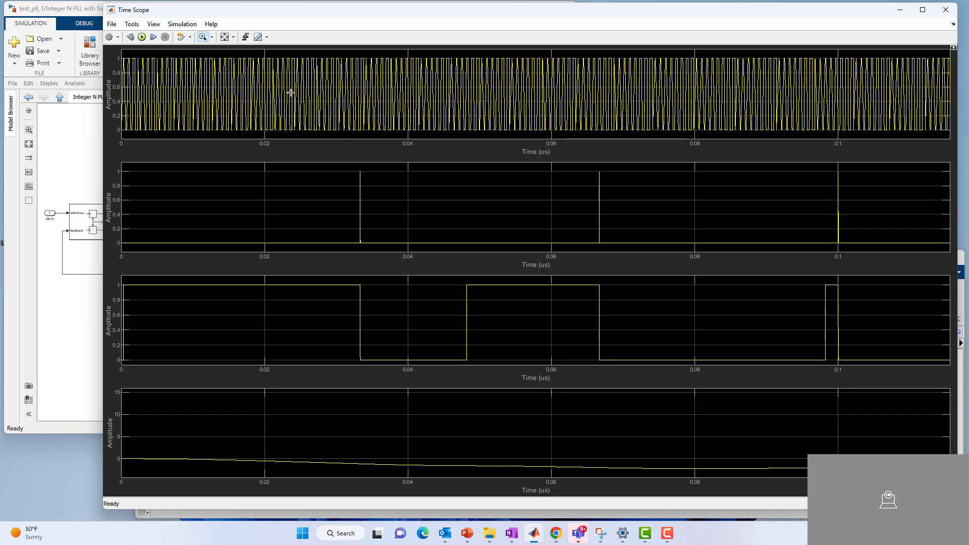
click(224, 36)
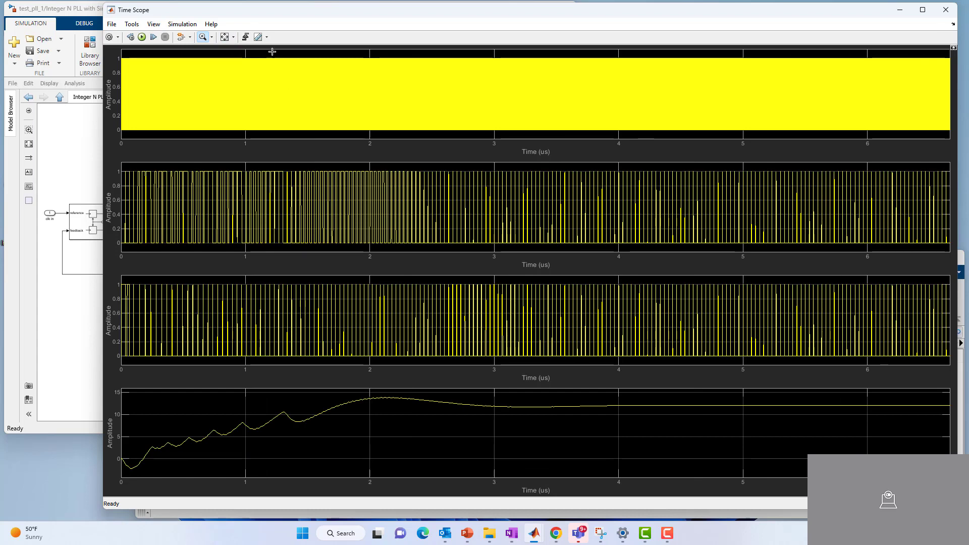
drag(232, 17, 206, 20)
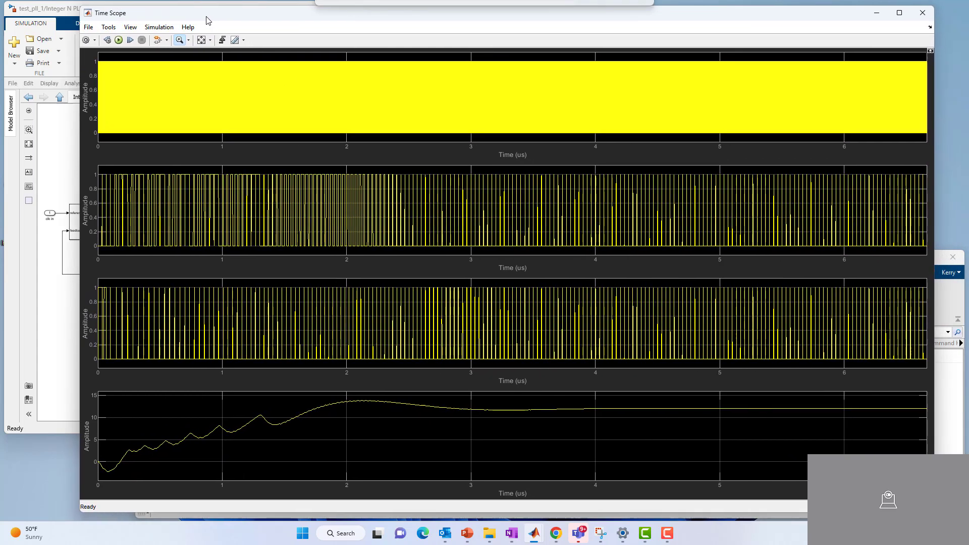